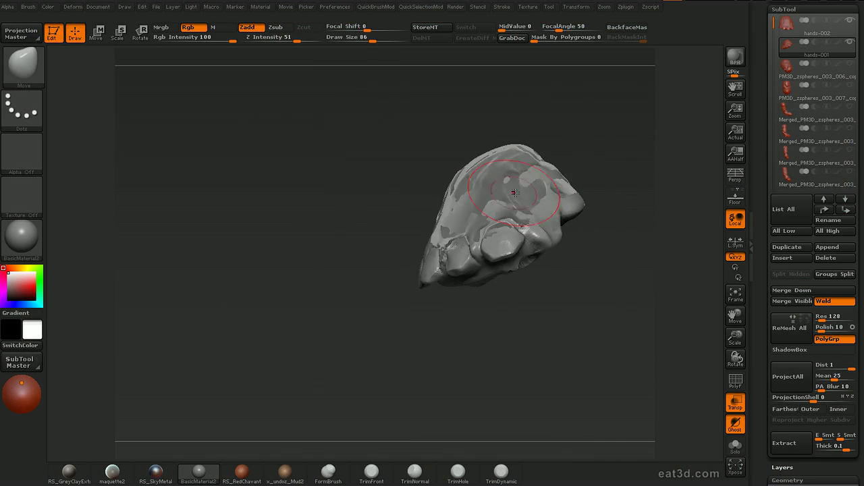
Step: Reshape the knuckle area of the hands-001 shell with the Move brush at draw size 177, smoothing rough spots
{"action": "mouse_move", "coordinate": [560, 155]}
{"action": "left_mouse_down"}
{"action": "mouse_move", "coordinate": [615, 128]}
{"action": "mouse_move", "coordinate": [624, 133]}
{"action": "left_mouse_up"}
{"action": "left_click_drag", "start_coordinate": [552, 234], "coordinate": [556, 234], "text": "shift"}
{"action": "key", "text": "s"}
{"action": "mouse_move", "coordinate": [554, 228]}
{"action": "left_mouse_down"}
{"action": "mouse_move", "coordinate": [565, 228]}
{"action": "mouse_move", "coordinate": [587, 256]}
{"action": "left_mouse_up"}
{"action": "mouse_move", "coordinate": [514, 250]}
{"action": "left_mouse_down"}
{"action": "mouse_move", "coordinate": [522, 301]}
{"action": "mouse_move", "coordinate": [546, 305]}
{"action": "left_mouse_up"}
{"action": "left_click_drag", "start_coordinate": [458, 254], "coordinate": [454, 281]}
{"action": "left_click_drag", "start_coordinate": [420, 234], "coordinate": [416, 251]}
Step: Smooth the front of the hands-001 shell and adjust its lower contour to cover the hand underneath
{"action": "mouse_move", "coordinate": [492, 260]}
{"action": "left_mouse_down", "text": "shift"}
{"action": "mouse_move", "coordinate": [466, 257]}
{"action": "mouse_move", "coordinate": [432, 233]}
{"action": "left_mouse_up", "text": "shift"}
{"action": "left_click_drag", "start_coordinate": [476, 316], "coordinate": [550, 325]}
{"action": "left_click_drag", "start_coordinate": [487, 236], "coordinate": [475, 238]}
{"action": "left_click_drag", "start_coordinate": [478, 234], "coordinate": [494, 231], "text": "shift"}
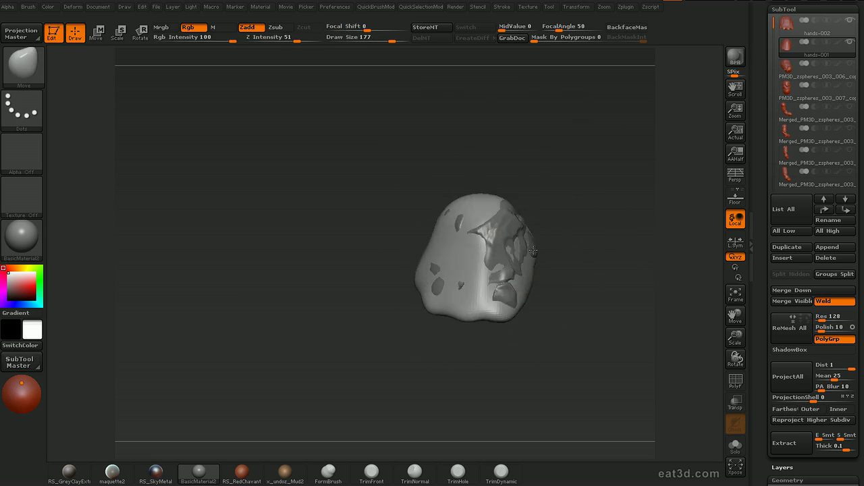
{"action": "left_click_drag", "start_coordinate": [496, 233], "coordinate": [488, 255], "text": "shift"}
{"action": "left_click_drag", "start_coordinate": [551, 209], "coordinate": [550, 176]}
{"action": "mouse_move", "coordinate": [500, 227]}
{"action": "left_mouse_down"}
{"action": "mouse_move", "coordinate": [506, 219]}
{"action": "mouse_move", "coordinate": [553, 260]}
{"action": "left_mouse_up"}
{"action": "key", "text": "s"}
{"action": "left_click_drag", "start_coordinate": [498, 273], "coordinate": [503, 297]}
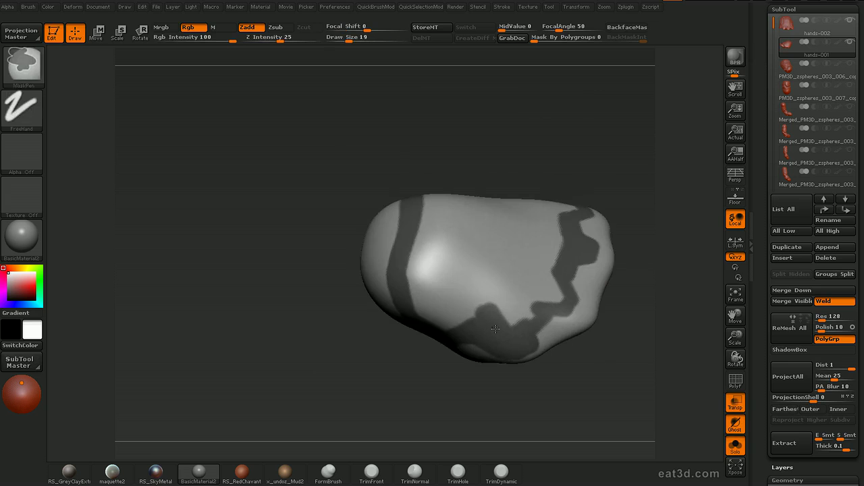
Step: Paint a mask across the lower part of hands-001 between the two side bands, at draw size 37
{"action": "left_click_drag", "start_coordinate": [496, 329], "coordinate": [471, 307], "text": "ctrl"}
{"action": "left_click_drag", "start_coordinate": [512, 398], "coordinate": [509, 355]}
{"action": "left_click_drag", "start_coordinate": [496, 326], "coordinate": [467, 317], "text": "ctrl"}
{"action": "key", "text": "s"}
{"action": "left_click", "coordinate": [465, 314]}
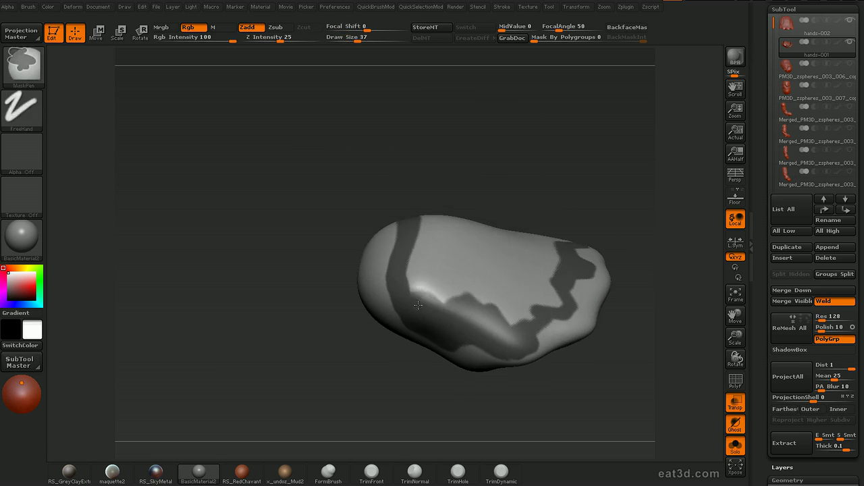
{"action": "left_click_drag", "start_coordinate": [531, 158], "coordinate": [498, 315]}
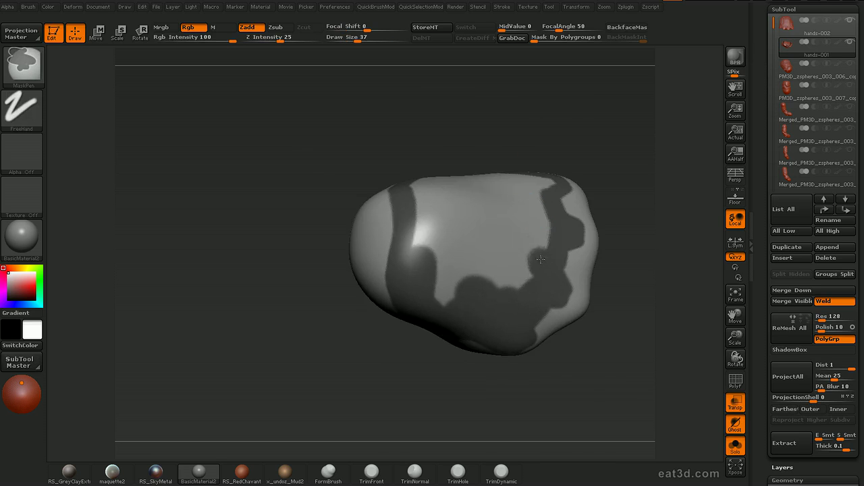
{"action": "left_click_drag", "start_coordinate": [637, 129], "coordinate": [538, 266]}
Step: Extend the mask over the upper surface, fill its centre gap, and refine its border on the side of hands-001
{"action": "left_click_drag", "start_coordinate": [466, 282], "coordinate": [447, 287], "text": "ctrl"}
{"action": "mouse_move", "coordinate": [443, 378]}
{"action": "left_mouse_down"}
{"action": "mouse_move", "coordinate": [447, 315]}
{"action": "mouse_move", "coordinate": [422, 250]}
{"action": "left_mouse_up"}
{"action": "mouse_move", "coordinate": [443, 138]}
{"action": "left_mouse_down"}
{"action": "mouse_move", "coordinate": [428, 236]}
{"action": "mouse_move", "coordinate": [413, 179]}
{"action": "left_mouse_up"}
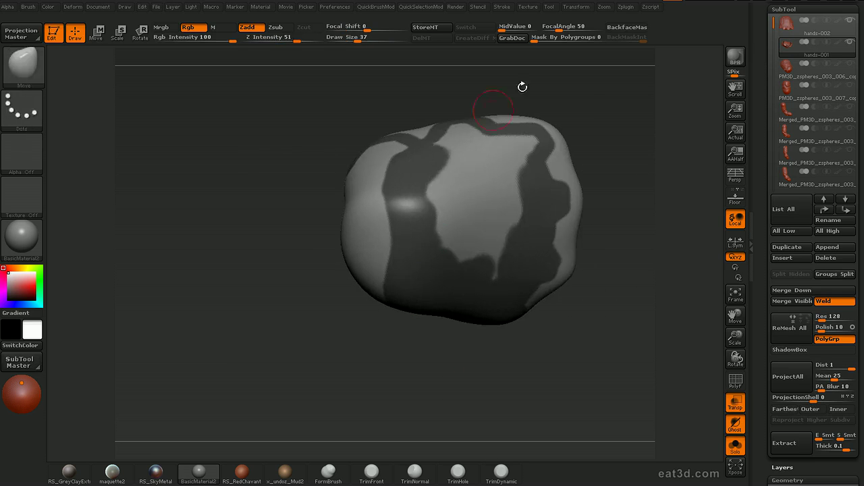
{"action": "left_click_drag", "start_coordinate": [521, 85], "coordinate": [418, 158]}
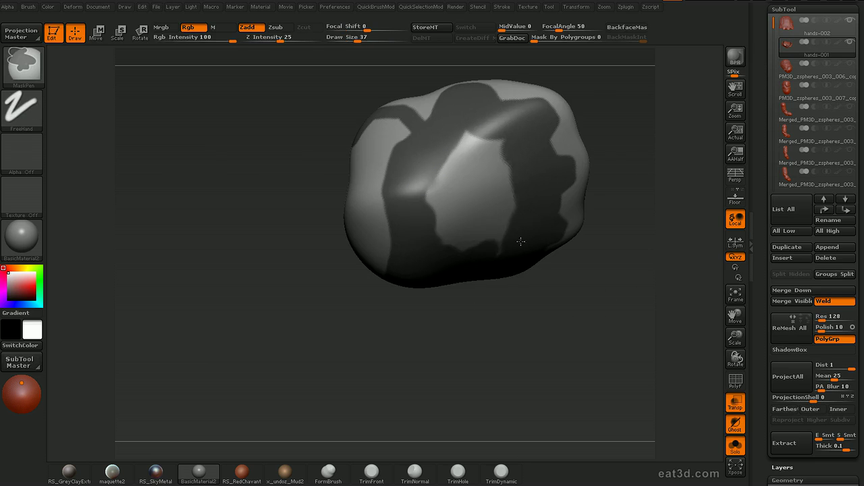
{"action": "left_click_drag", "start_coordinate": [521, 241], "coordinate": [503, 208], "text": "ctrl"}
{"action": "mouse_move", "coordinate": [466, 130]}
{"action": "left_mouse_down", "text": "ctrl"}
{"action": "mouse_move", "coordinate": [475, 207]}
{"action": "mouse_move", "coordinate": [447, 247]}
{"action": "mouse_move", "coordinate": [482, 235]}
{"action": "left_mouse_up", "text": "ctrl"}
{"action": "mouse_move", "coordinate": [586, 273]}
{"action": "left_mouse_down"}
{"action": "mouse_move", "coordinate": [606, 228]}
{"action": "mouse_move", "coordinate": [652, 232]}
{"action": "mouse_move", "coordinate": [642, 200]}
{"action": "mouse_move", "coordinate": [646, 228]}
{"action": "left_mouse_up"}
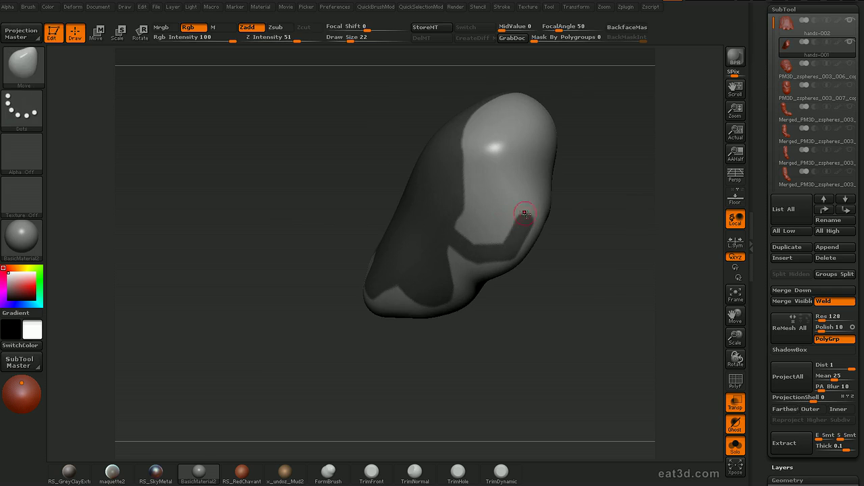
{"action": "left_click_drag", "start_coordinate": [525, 214], "coordinate": [489, 188], "text": "ctrl"}
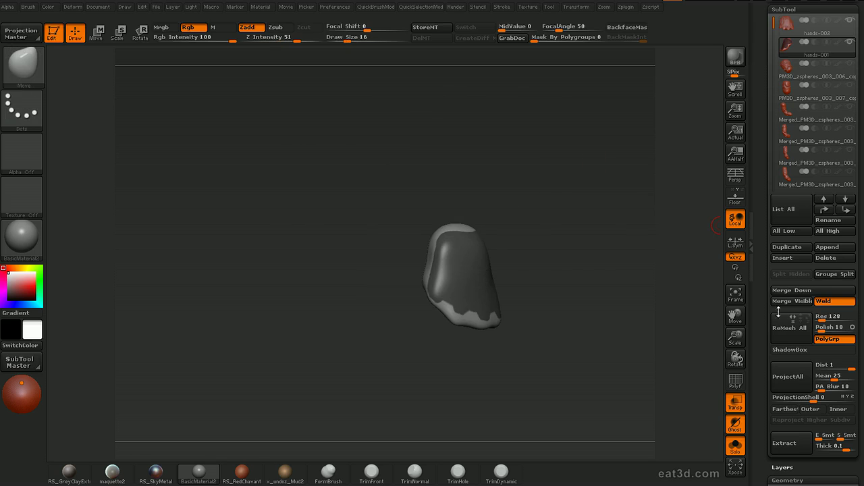
Step: Extract the masked area of hands-001 as a new subtool with thickness -0.3 and select that subtool
{"action": "scroll", "coordinate": [813, 304], "scroll_direction": "down", "scroll_amount": 2}
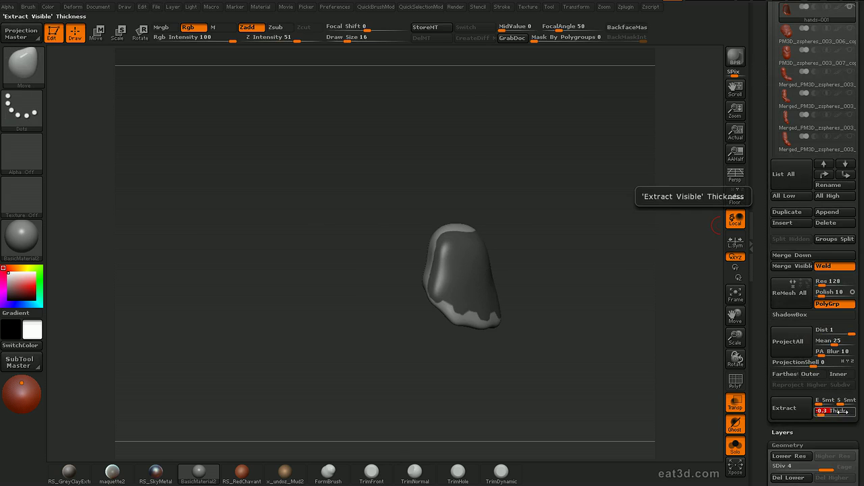
{"action": "left_click", "coordinate": [787, 406]}
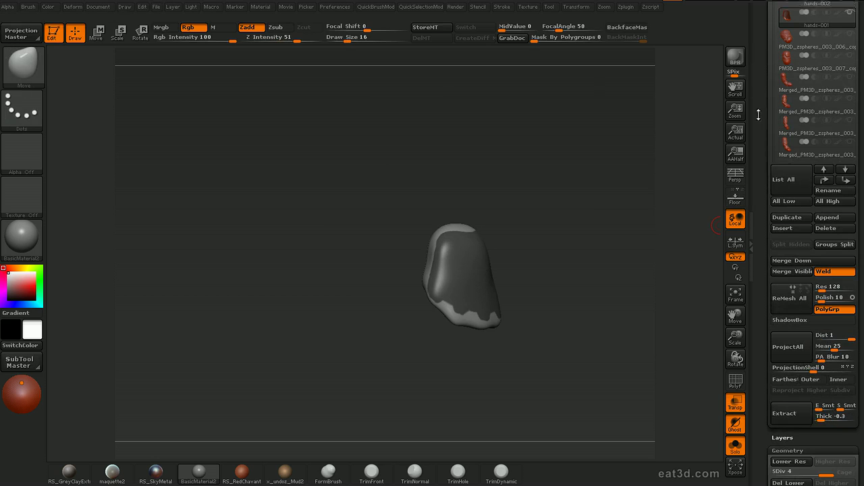
{"action": "left_click", "coordinate": [793, 171]}
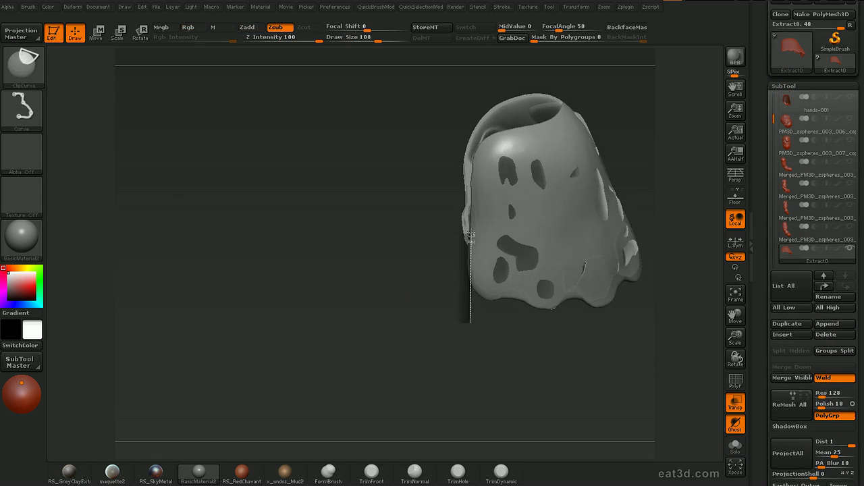
Step: Trim the wrist-to-knuckle side edge of the extracted shell with straight ClipCurve cuts
{"action": "left_click_drag", "start_coordinate": [473, 226], "coordinate": [477, 105], "text": "ctrl+shift"}
{"action": "left_click_drag", "start_coordinate": [446, 270], "coordinate": [442, 260]}
{"action": "left_click_drag", "start_coordinate": [473, 329], "coordinate": [478, 220], "text": "ctrl+shift"}
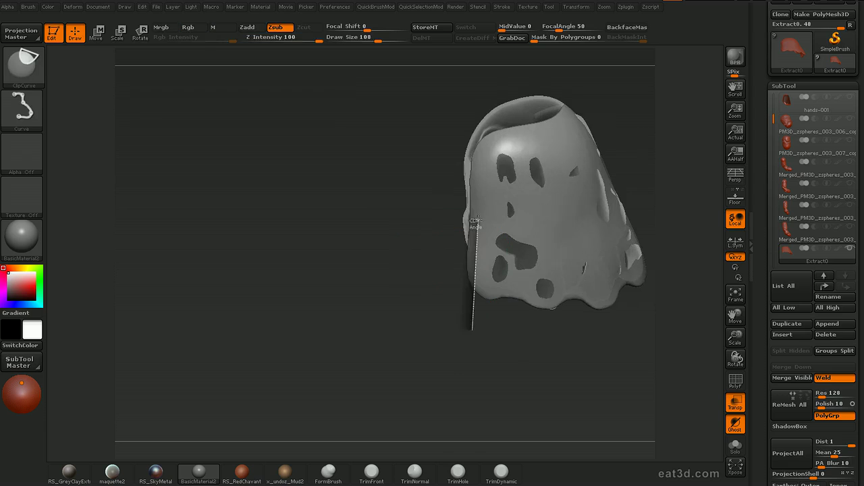
{"action": "left_click_drag", "start_coordinate": [473, 100], "coordinate": [472, 99], "text": "ctrl+shift"}
{"action": "mouse_move", "coordinate": [447, 328]}
{"action": "left_mouse_down"}
{"action": "mouse_move", "coordinate": [482, 318]}
{"action": "mouse_move", "coordinate": [457, 373]}
{"action": "mouse_move", "coordinate": [441, 314]}
{"action": "left_mouse_up"}
{"action": "left_click_drag", "start_coordinate": [378, 305], "coordinate": [469, 308]}
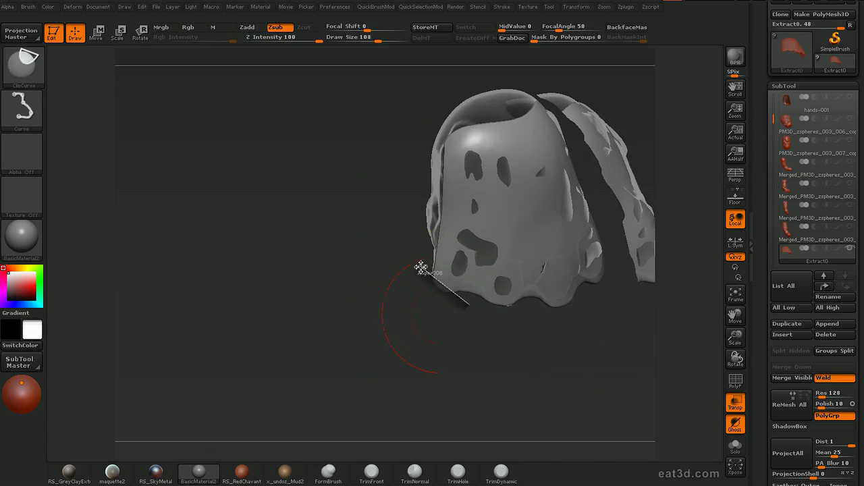
Step: Clip the wavy lower edge of the extracted shell into angular facets between the knuckles
{"action": "left_click_drag", "start_coordinate": [478, 350], "coordinate": [479, 298]}
{"action": "left_click_drag", "start_coordinate": [511, 324], "coordinate": [496, 313]}
{"action": "mouse_move", "coordinate": [497, 312]}
{"action": "left_mouse_down", "text": "ctrl+shift"}
{"action": "mouse_move", "coordinate": [481, 286]}
{"action": "mouse_move", "coordinate": [439, 293]}
{"action": "left_mouse_up", "text": "ctrl+shift"}
{"action": "left_click_drag", "start_coordinate": [462, 333], "coordinate": [430, 332]}
{"action": "left_click_drag", "start_coordinate": [485, 312], "coordinate": [466, 287], "text": "ctrl+shift"}
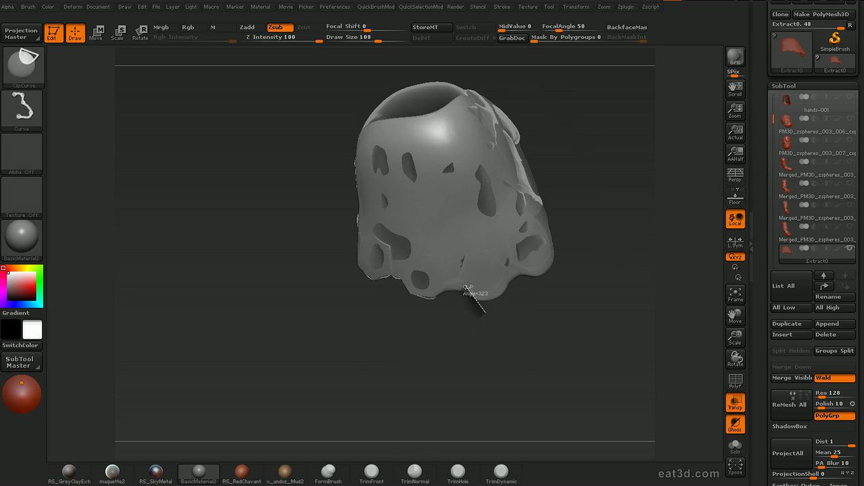
{"action": "left_click_drag", "start_coordinate": [422, 312], "coordinate": [422, 312], "text": "ctrl+shift"}
Step: Clip the remaining knuckle lobes and the outer side of the extracted shell with angular ClipCurve cuts
{"action": "mouse_move", "coordinate": [462, 354]}
{"action": "left_mouse_down"}
{"action": "mouse_move", "coordinate": [477, 358]}
{"action": "mouse_move", "coordinate": [527, 330]}
{"action": "left_mouse_up"}
{"action": "mouse_move", "coordinate": [570, 282]}
{"action": "left_mouse_down", "text": "ctrl+shift"}
{"action": "mouse_move", "coordinate": [523, 264]}
{"action": "mouse_move", "coordinate": [510, 272]}
{"action": "left_mouse_up", "text": "ctrl+shift"}
{"action": "left_click_drag", "start_coordinate": [517, 304], "coordinate": [476, 295], "text": "ctrl+shift"}
{"action": "left_click_drag", "start_coordinate": [554, 338], "coordinate": [615, 317]}
{"action": "left_click_drag", "start_coordinate": [667, 195], "coordinate": [594, 200], "text": "ctrl+shift"}
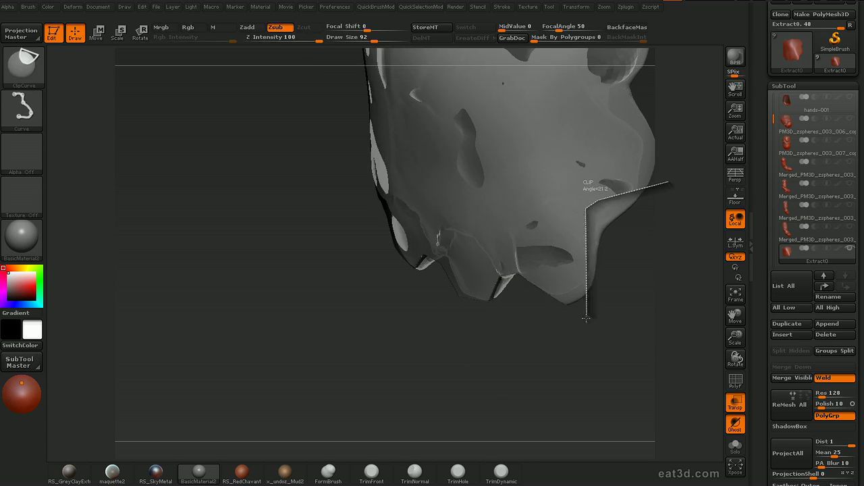
{"action": "left_click_drag", "start_coordinate": [593, 331], "coordinate": [593, 331], "text": "ctrl+shift"}
Step: Cut further angular facets into the thumb side and lower corner of the extracted shell
{"action": "mouse_move", "coordinate": [560, 279]}
{"action": "left_mouse_down"}
{"action": "mouse_move", "coordinate": [610, 293]}
{"action": "mouse_move", "coordinate": [626, 279]}
{"action": "left_mouse_up"}
{"action": "left_click_drag", "start_coordinate": [615, 186], "coordinate": [566, 314], "text": "ctrl+shift"}
{"action": "left_click_drag", "start_coordinate": [618, 168], "coordinate": [559, 254]}
{"action": "left_click_drag", "start_coordinate": [611, 325], "coordinate": [611, 327], "text": "ctrl+shift"}
{"action": "left_click_drag", "start_coordinate": [664, 229], "coordinate": [631, 260]}
{"action": "left_click_drag", "start_coordinate": [576, 169], "coordinate": [626, 260], "text": "ctrl+shift"}
{"action": "left_click_drag", "start_coordinate": [652, 193], "coordinate": [513, 235]}
Step: Trim the rim around the shell's wrist opening with a curved ClipCurve cut
{"action": "left_click_drag", "start_coordinate": [603, 85], "coordinate": [495, 102], "text": "ctrl+shift"}
{"action": "mouse_move", "coordinate": [601, 123]}
{"action": "left_mouse_down"}
{"action": "mouse_move", "coordinate": [642, 137]}
{"action": "mouse_move", "coordinate": [408, 125]}
{"action": "left_mouse_up"}
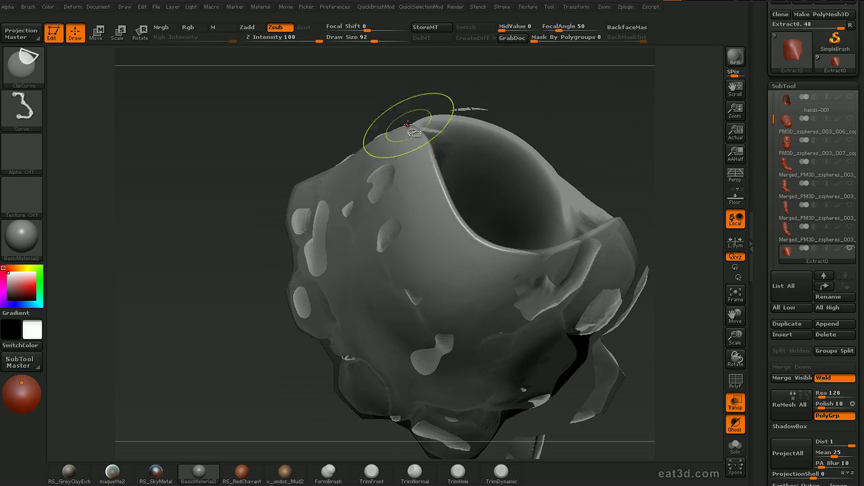
{"action": "left_click_drag", "start_coordinate": [440, 155], "coordinate": [440, 155], "text": "ctrl+shift"}
{"action": "left_click_drag", "start_coordinate": [412, 120], "coordinate": [427, 173], "text": "ctrl+shift"}
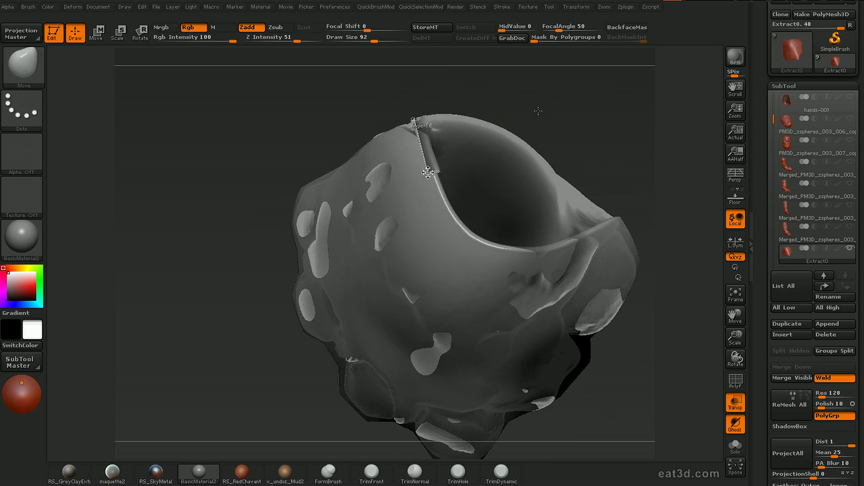
{"action": "left_click_drag", "start_coordinate": [511, 251], "coordinate": [497, 240], "text": "ctrl+shift"}
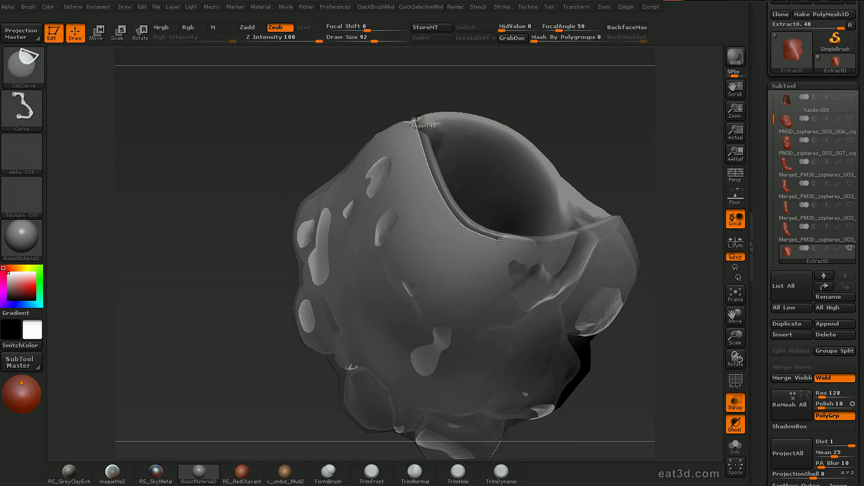
{"action": "mouse_move", "coordinate": [594, 231]}
{"action": "left_mouse_down", "text": "ctrl+shift"}
{"action": "mouse_move", "coordinate": [682, 192]}
{"action": "mouse_move", "coordinate": [677, 198]}
{"action": "left_mouse_up", "text": "ctrl+shift"}
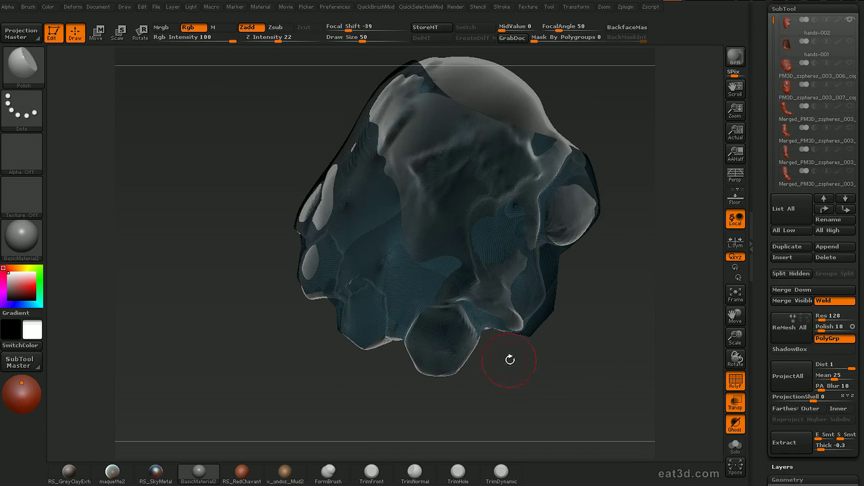
Step: Cut around the individual knuckle plates along the shell's lower edge with angled ClipCurve outlines
{"action": "left_click_drag", "start_coordinate": [510, 360], "coordinate": [466, 305]}
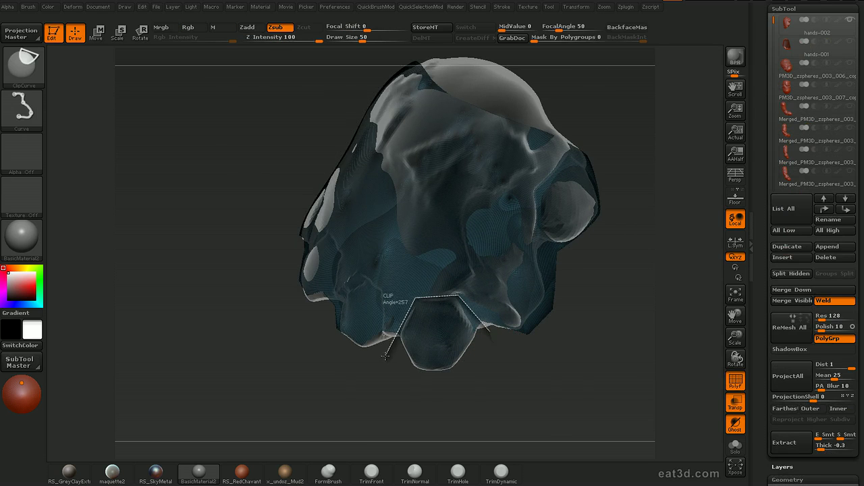
{"action": "left_click_drag", "start_coordinate": [406, 356], "coordinate": [405, 357], "text": "ctrl+shift"}
{"action": "mouse_move", "coordinate": [528, 382]}
{"action": "left_mouse_down"}
{"action": "mouse_move", "coordinate": [533, 324]}
{"action": "mouse_move", "coordinate": [507, 408]}
{"action": "mouse_move", "coordinate": [454, 378]}
{"action": "mouse_move", "coordinate": [430, 305]}
{"action": "left_mouse_up"}
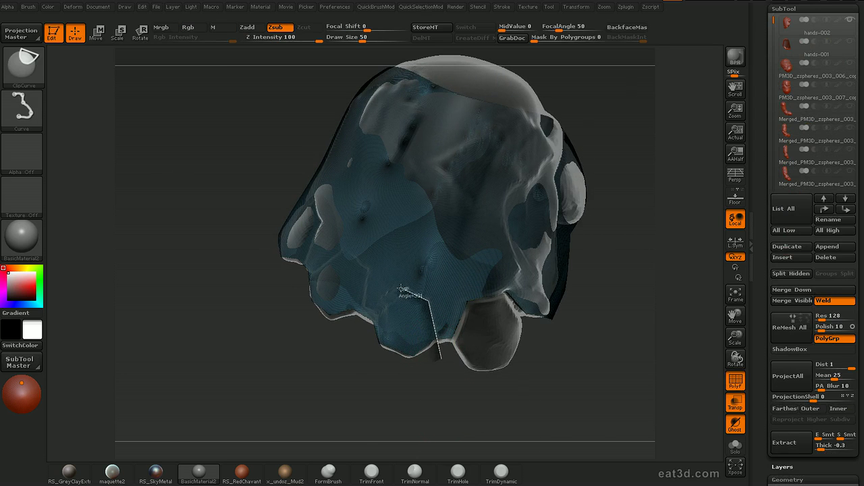
{"action": "left_click_drag", "start_coordinate": [362, 335], "coordinate": [362, 335], "text": "ctrl+shift"}
{"action": "mouse_move", "coordinate": [425, 410]}
{"action": "left_mouse_down"}
{"action": "mouse_move", "coordinate": [527, 399]}
{"action": "mouse_move", "coordinate": [428, 405]}
{"action": "left_mouse_up"}
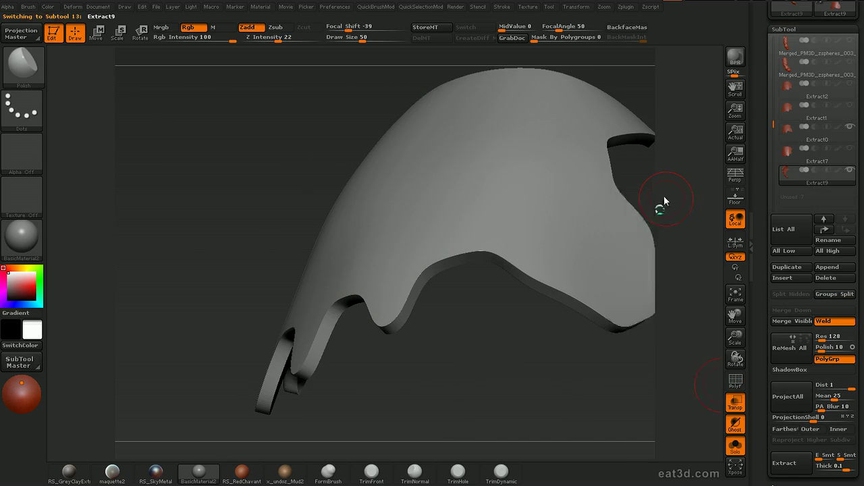
Step: Configure Group Loops with 4 loops and polish 50 for Extract9, and lasso across its notched lower edge
{"action": "key", "text": "d"}
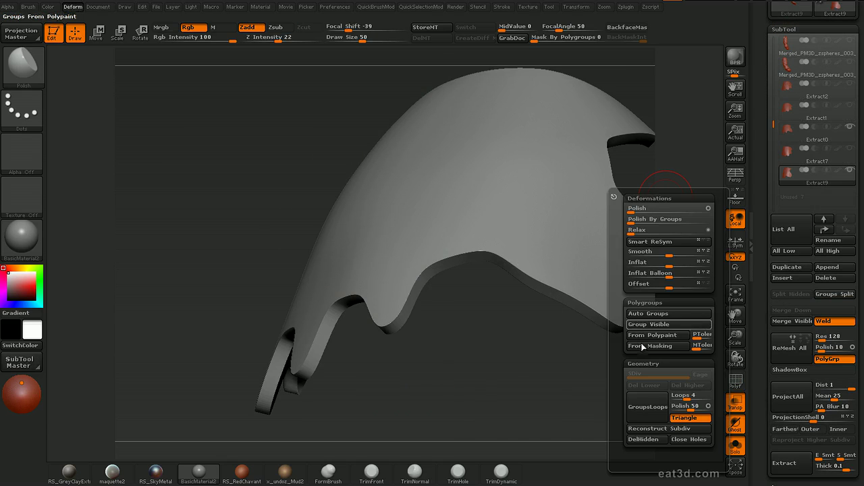
{"action": "left_click", "coordinate": [682, 407]}
{"action": "left_click", "coordinate": [689, 396]}
{"action": "left_click", "coordinate": [689, 399]}
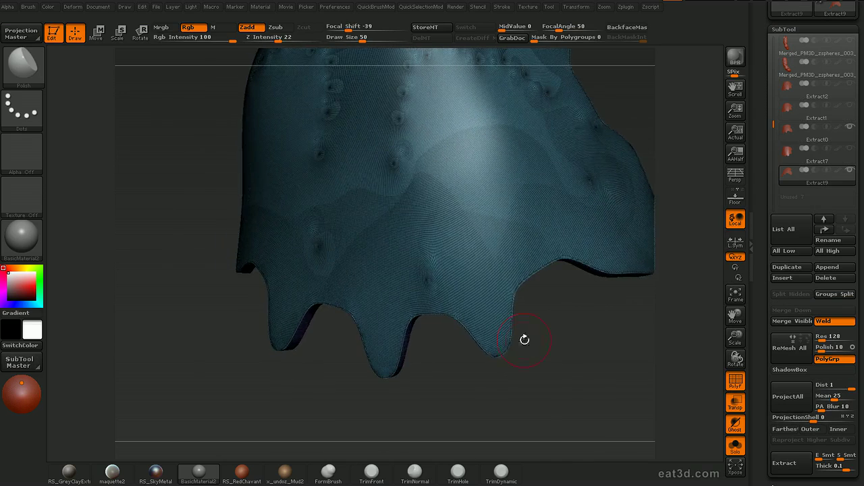
{"action": "mouse_move", "coordinate": [525, 340]}
{"action": "left_mouse_down", "text": "ctrl+shift"}
{"action": "mouse_move", "coordinate": [463, 363]}
{"action": "mouse_move", "coordinate": [675, 284]}
{"action": "mouse_move", "coordinate": [490, 308]}
{"action": "mouse_move", "coordinate": [526, 309]}
{"action": "mouse_move", "coordinate": [444, 300]}
{"action": "mouse_move", "coordinate": [413, 285]}
{"action": "left_mouse_up", "text": "ctrl+shift"}
{"action": "key", "text": "ctrl+shift"}
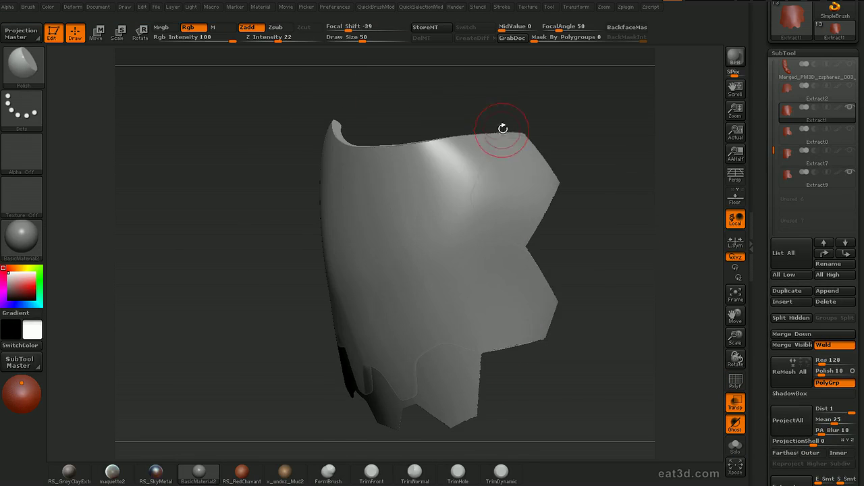
Step: Isolate the hexagonal side plate of Extract1 and extract it as a separate subtool with thickness -0.3
{"action": "left_click_drag", "start_coordinate": [500, 110], "coordinate": [472, 188], "text": "ctrl+shift"}
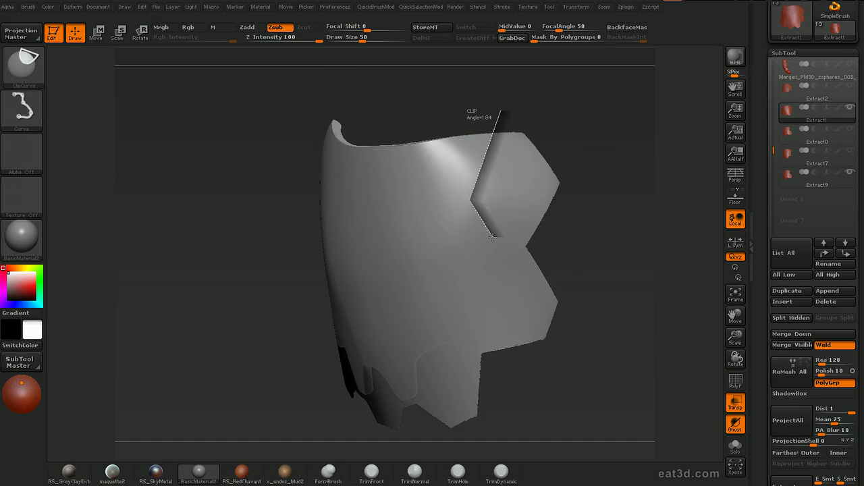
{"action": "left_click_drag", "start_coordinate": [648, 326], "coordinate": [645, 330], "text": "ctrl+shift"}
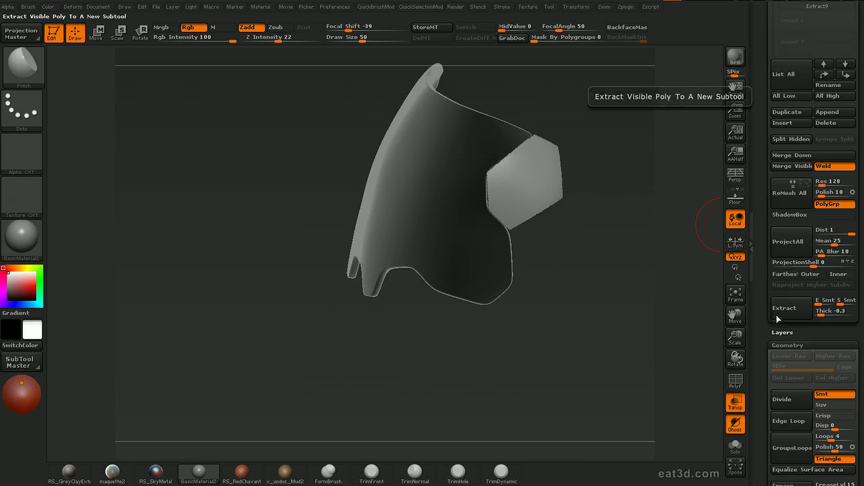
{"action": "left_click", "coordinate": [782, 312]}
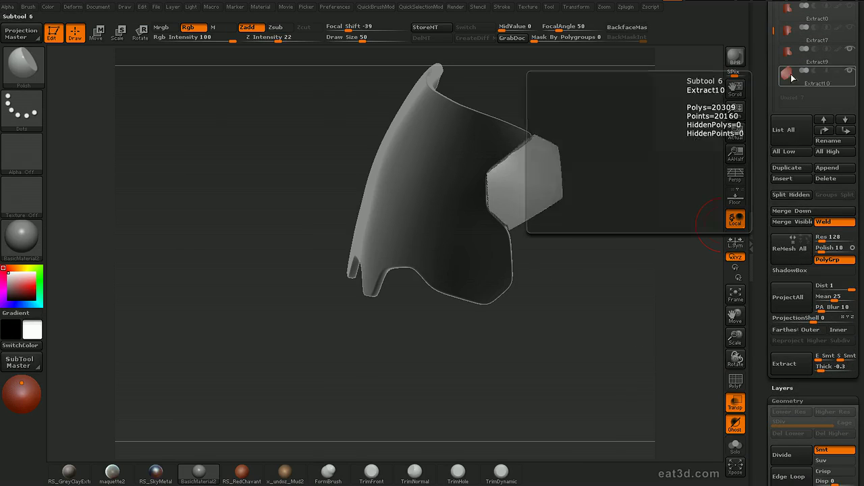
{"action": "left_click", "coordinate": [791, 78]}
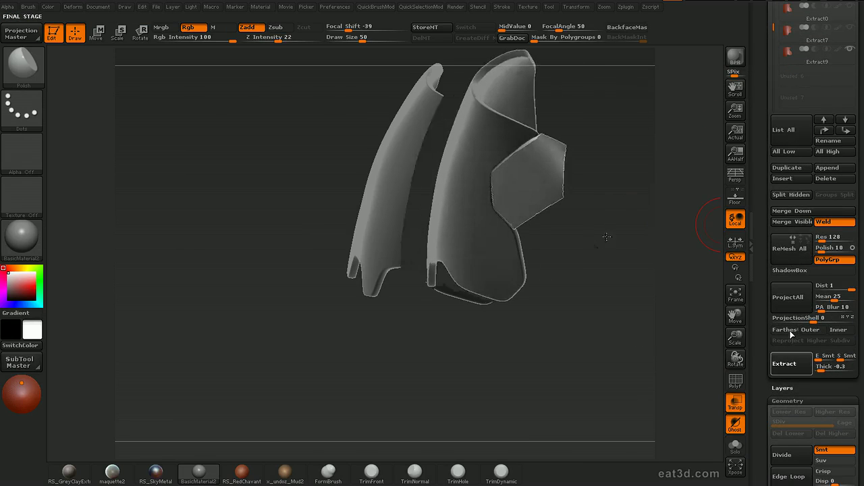
{"action": "left_click_drag", "start_coordinate": [609, 237], "coordinate": [684, 157]}
{"action": "left_click_drag", "start_coordinate": [629, 203], "coordinate": [642, 203]}
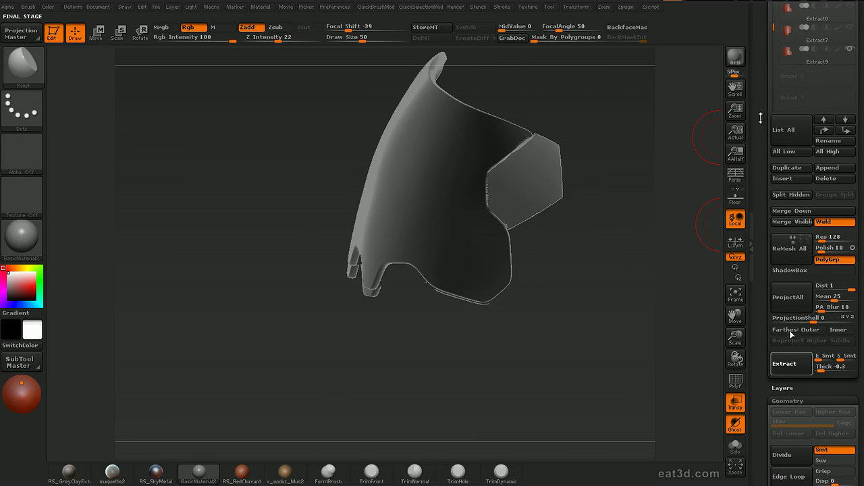
{"action": "key", "text": "ctrl+shift+z"}
{"action": "mouse_move", "coordinate": [786, 117]}
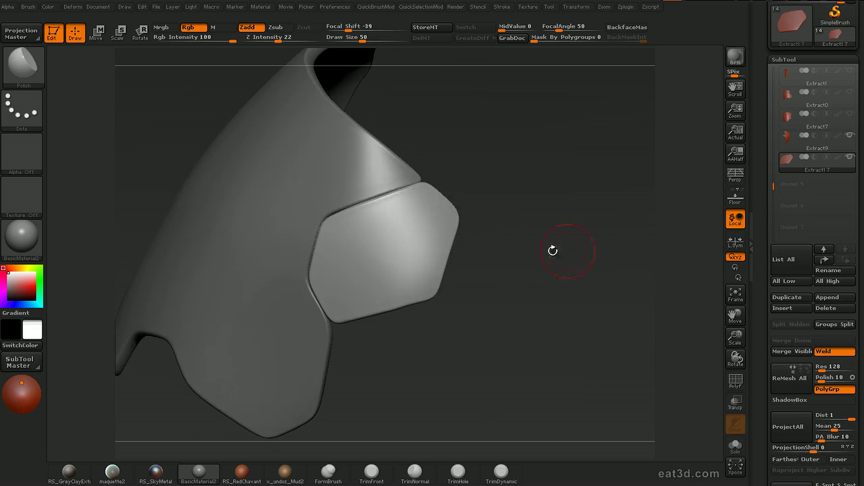
Step: Adjust the upper corner of the extracted hexagonal plate with the Move brush and select the Polish brush
{"action": "key", "text": "b"}
{"action": "key", "text": "m"}
{"action": "key", "text": "v"}
{"action": "left_click_drag", "start_coordinate": [442, 183], "coordinate": [598, 236]}
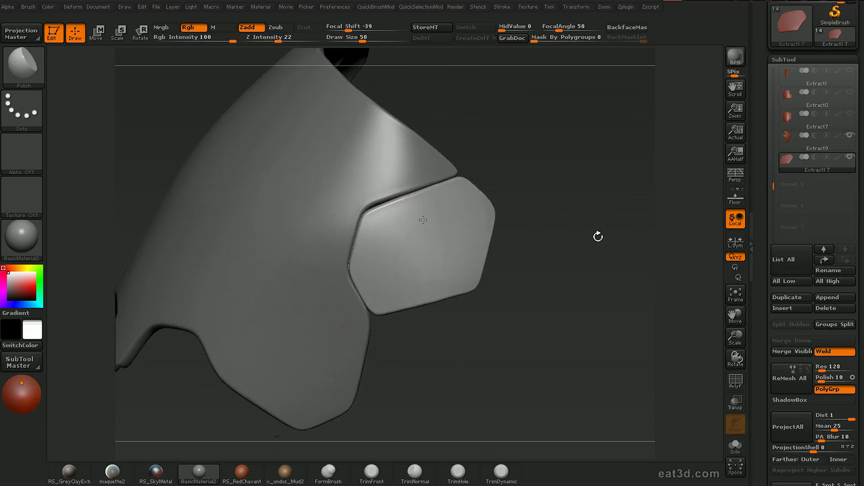
{"action": "key", "text": "b"}
{"action": "key", "text": "p"}
{"action": "key", "text": "o"}
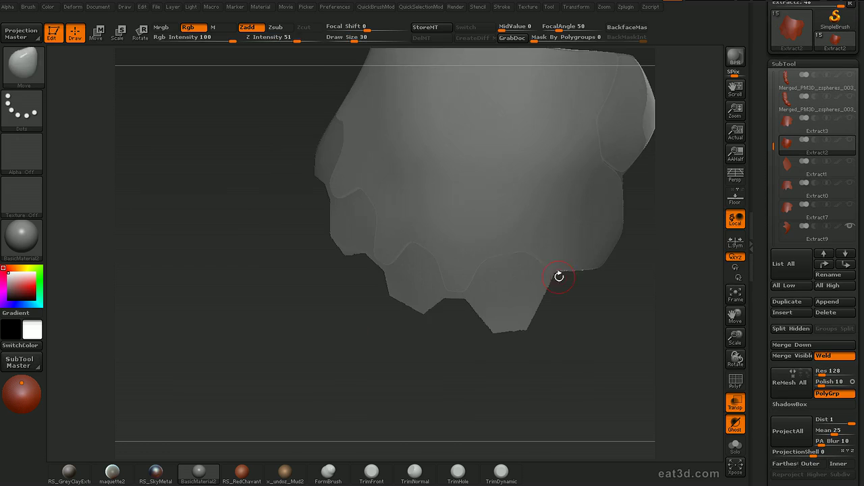
Step: Isolate the hexagonal knuckle plate at the shell's lower edge with angled selection cuts and extract it with thickness -0.3
{"action": "mouse_move", "coordinate": [569, 287]}
{"action": "left_mouse_down", "text": "ctrl+shift"}
{"action": "mouse_move", "coordinate": [482, 228]}
{"action": "mouse_move", "coordinate": [489, 224]}
{"action": "left_mouse_up", "text": "ctrl+shift"}
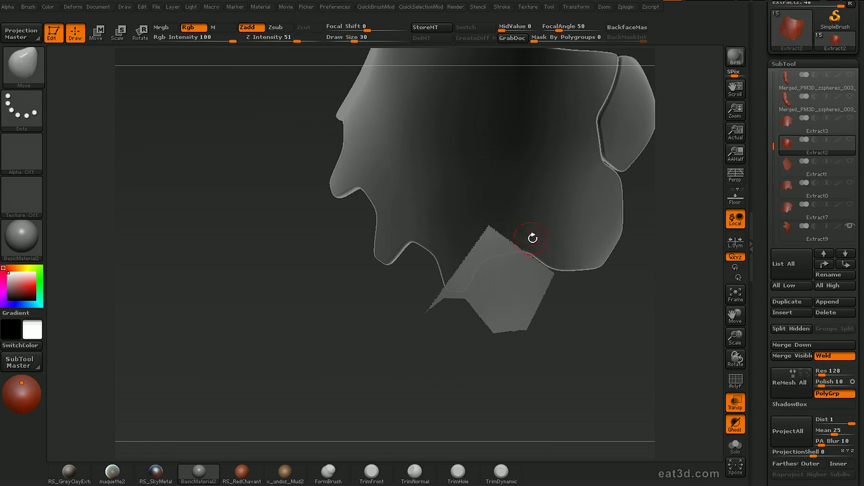
{"action": "left_click_drag", "start_coordinate": [571, 247], "coordinate": [450, 265], "text": "ctrl+shift"}
{"action": "left_click_drag", "start_coordinate": [507, 228], "coordinate": [441, 333], "text": "ctrl+shift"}
{"action": "left_click_drag", "start_coordinate": [466, 282], "coordinate": [515, 358], "text": "ctrl+shift"}
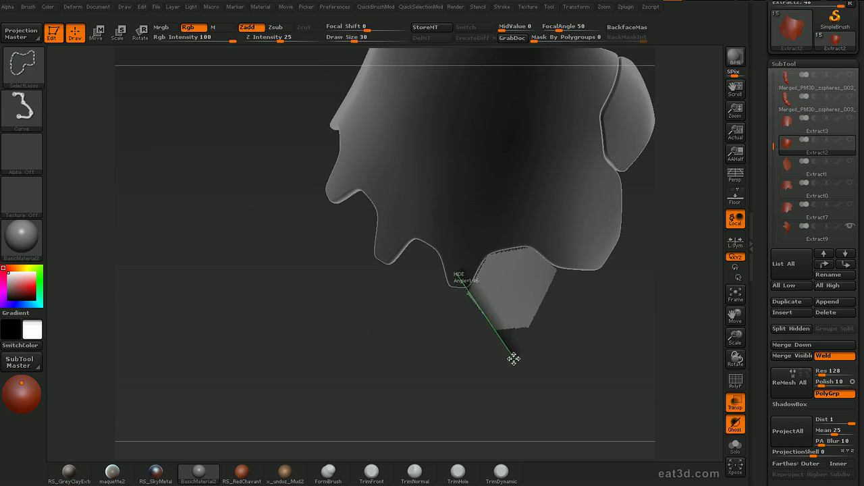
{"action": "left_click_drag", "start_coordinate": [515, 358], "coordinate": [515, 358], "text": "ctrl+shift"}
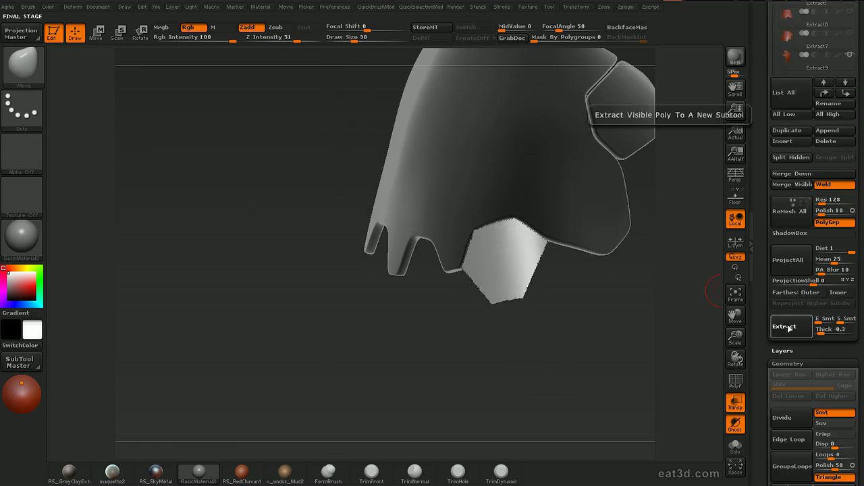
{"action": "left_click", "coordinate": [790, 326]}
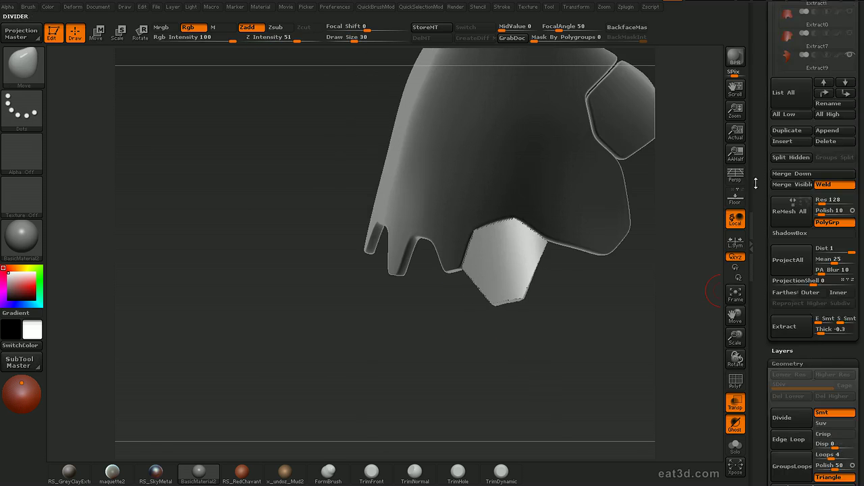
Step: Select the newly extracted knuckle plate subtool and insert Group Loops around its polygroup borders
{"action": "scroll", "coordinate": [810, 168], "scroll_direction": "up", "scroll_amount": 5}
{"action": "left_click_drag", "start_coordinate": [770, 95], "coordinate": [774, 139]}
{"action": "left_click", "coordinate": [788, 138]}
{"action": "left_click_drag", "start_coordinate": [585, 332], "coordinate": [632, 365]}
{"action": "key", "text": "d"}
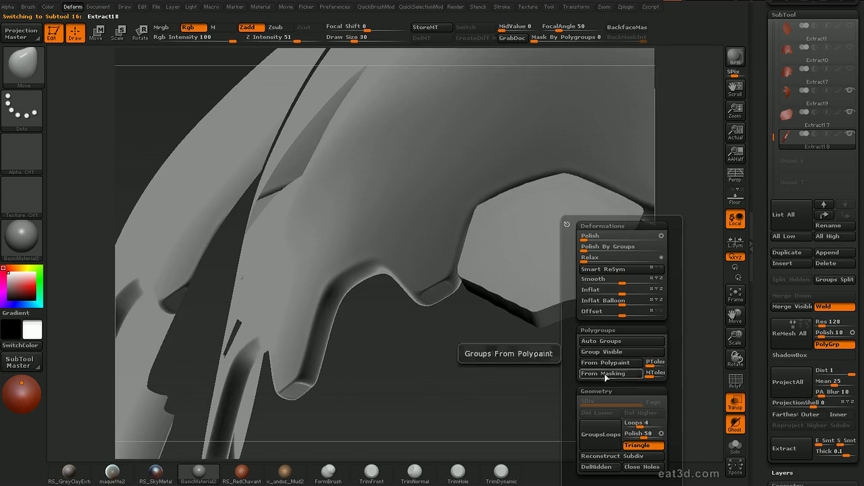
{"action": "left_click", "coordinate": [638, 424]}
{"action": "left_click", "coordinate": [610, 433]}
Step: Set the Move brush's draw size to 101 and select the end hexagonal plate on the shell's lower edge
{"action": "mouse_move", "coordinate": [663, 236]}
{"action": "left_mouse_down", "text": "alt"}
{"action": "mouse_move", "coordinate": [641, 378]}
{"action": "mouse_move", "coordinate": [658, 355]}
{"action": "mouse_move", "coordinate": [632, 328]}
{"action": "mouse_move", "coordinate": [637, 266]}
{"action": "mouse_move", "coordinate": [646, 267]}
{"action": "mouse_move", "coordinate": [626, 267]}
{"action": "left_mouse_up", "text": "alt"}
{"action": "key", "text": "ctrl+t"}
{"action": "key", "text": "s"}
{"action": "left_click", "coordinate": [524, 160]}
{"action": "mouse_move", "coordinate": [504, 154]}
{"action": "left_mouse_down"}
{"action": "mouse_move", "coordinate": [483, 171]}
{"action": "mouse_move", "coordinate": [492, 151]}
{"action": "left_mouse_up"}
{"action": "key", "text": "s"}
{"action": "left_click", "coordinate": [489, 154]}
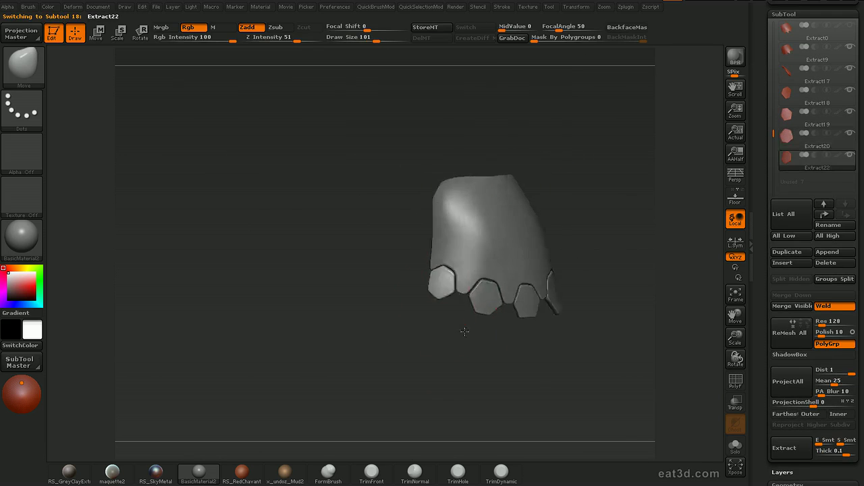
{"action": "left_click", "coordinate": [441, 277], "text": "alt"}
{"action": "mouse_move", "coordinate": [463, 330]}
{"action": "left_mouse_down"}
{"action": "mouse_move", "coordinate": [440, 328]}
{"action": "mouse_move", "coordinate": [569, 324]}
{"action": "mouse_move", "coordinate": [428, 279]}
{"action": "left_mouse_up"}
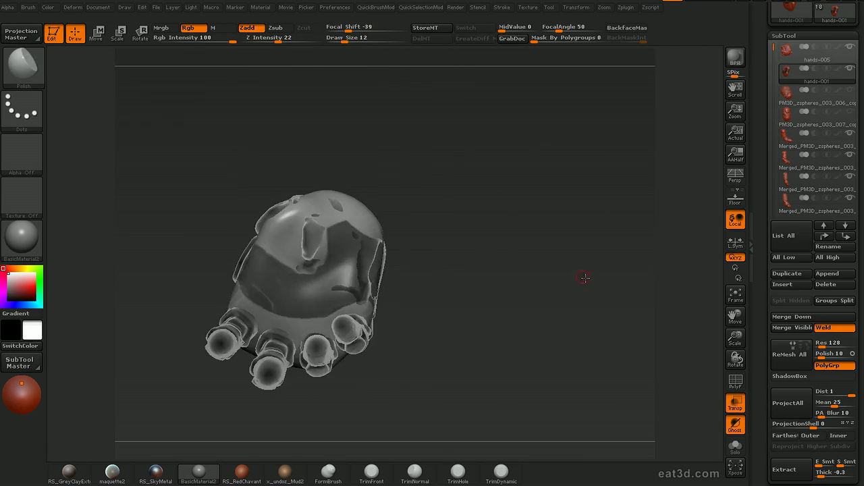
Step: Solo the masked hands-001 subtool, extract a shell with thickness -0.4, and adjust the shell's Group Loops settings
{"action": "left_click_drag", "start_coordinate": [586, 278], "coordinate": [722, 267]}
{"action": "key", "text": "alt+s"}
{"action": "left_click_drag", "start_coordinate": [765, 339], "coordinate": [770, 265]}
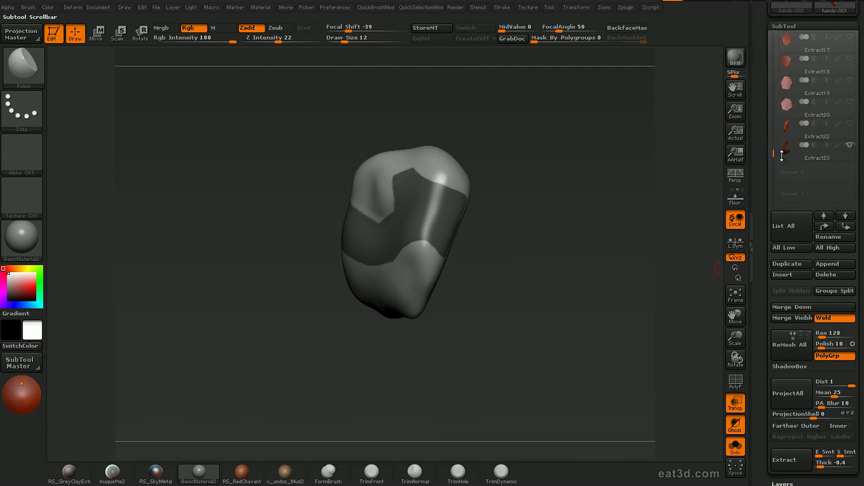
{"action": "left_click_drag", "start_coordinate": [708, 197], "coordinate": [570, 332]}
{"action": "key", "text": "d"}
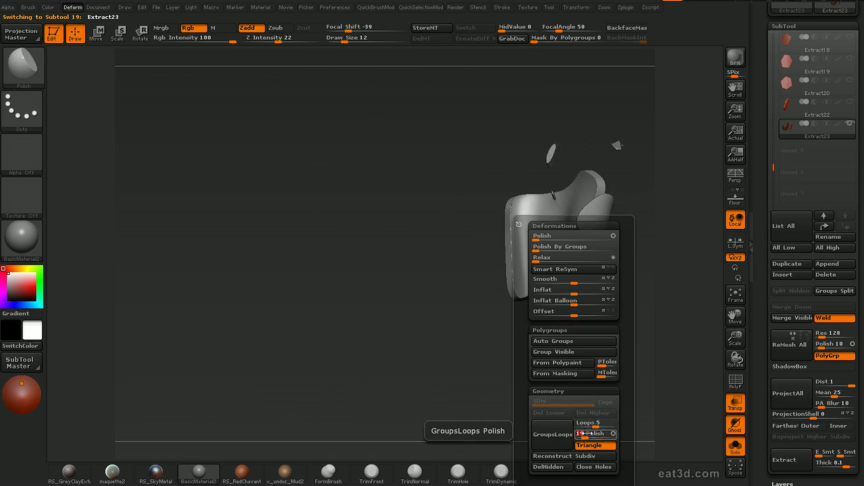
{"action": "left_click", "coordinate": [598, 424]}
{"action": "left_click_drag", "start_coordinate": [660, 238], "coordinate": [551, 218]}
Step: Separate the new hand shell into auto polygroups, isolate its main piece, and delete the hidden stray fragments
{"action": "key", "text": "d"}
{"action": "left_click", "coordinate": [604, 347]}
{"action": "left_click_drag", "start_coordinate": [597, 198], "coordinate": [598, 193]}
{"action": "key", "text": "d"}
{"action": "left_click", "coordinate": [569, 312]}
{"action": "left_click", "coordinate": [521, 216], "text": "ctrl+shift"}
{"action": "key", "text": "d"}
{"action": "left_click", "coordinate": [539, 440]}
{"action": "left_click_drag", "start_coordinate": [605, 179], "coordinate": [666, 202]}
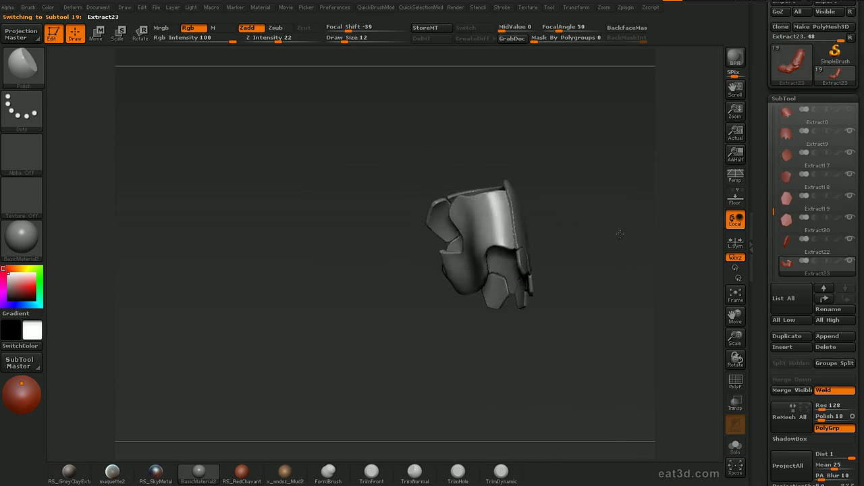
{"action": "mouse_move", "coordinate": [620, 233]}
{"action": "left_mouse_down"}
{"action": "mouse_move", "coordinate": [638, 242]}
{"action": "mouse_move", "coordinate": [627, 236]}
{"action": "left_mouse_up"}
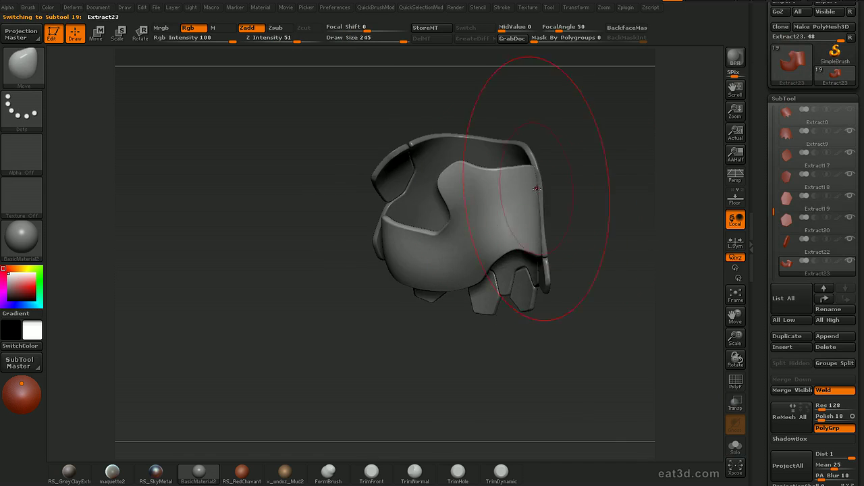
{"action": "left_click_drag", "start_coordinate": [576, 215], "coordinate": [631, 202]}
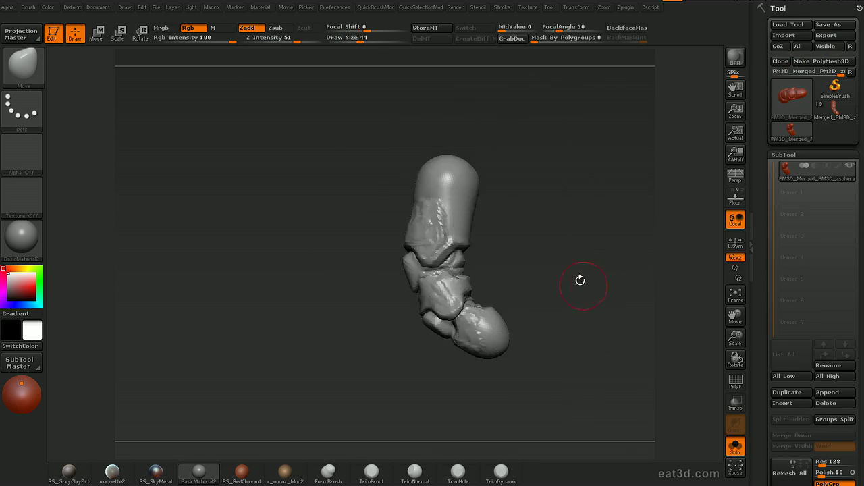
Step: Isolate the base segment of the merged finger mesh and duplicate its subtool
{"action": "left_click_drag", "start_coordinate": [579, 280], "coordinate": [665, 289]}
{"action": "left_click", "coordinate": [503, 236], "text": "ctrl+shift"}
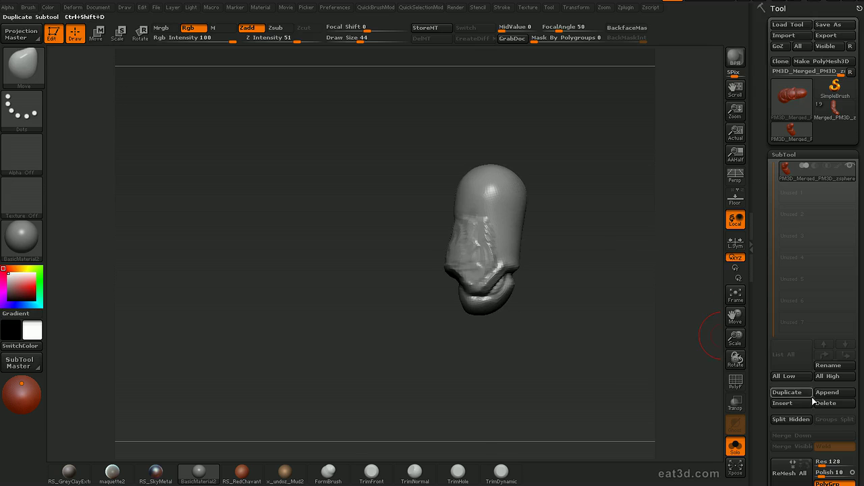
{"action": "left_click_drag", "start_coordinate": [767, 394], "coordinate": [768, 355]}
{"action": "left_click_drag", "start_coordinate": [668, 335], "coordinate": [698, 343]}
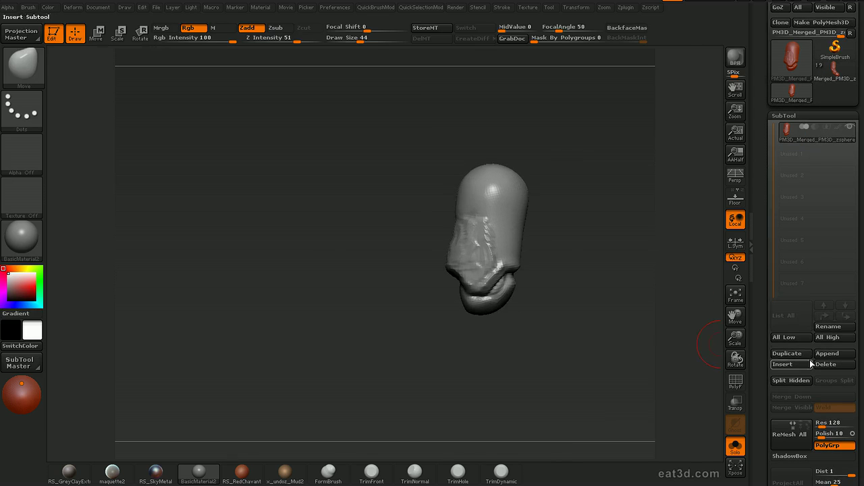
{"action": "left_click", "coordinate": [786, 354]}
{"action": "left_click_drag", "start_coordinate": [633, 229], "coordinate": [642, 231]}
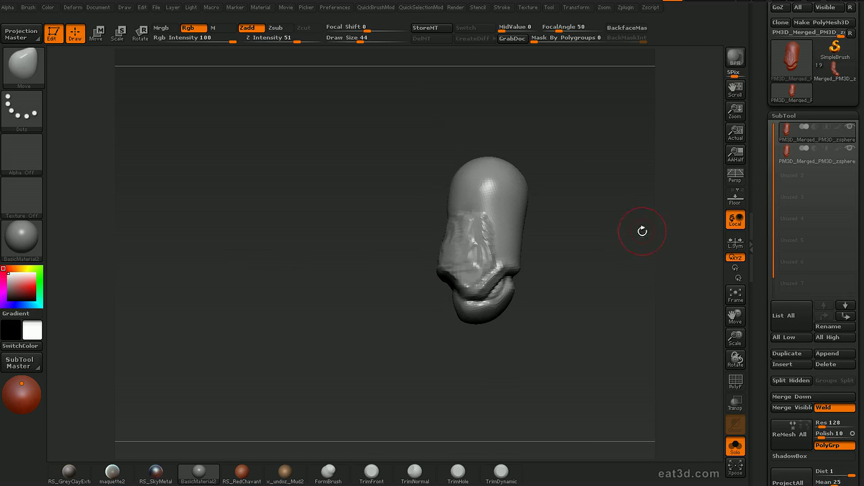
Step: Select the duplicated finger subtool and delete its hidden geometry
{"action": "left_click", "coordinate": [789, 156]}
{"action": "key", "text": "d"}
{"action": "left_click", "coordinate": [637, 448]}
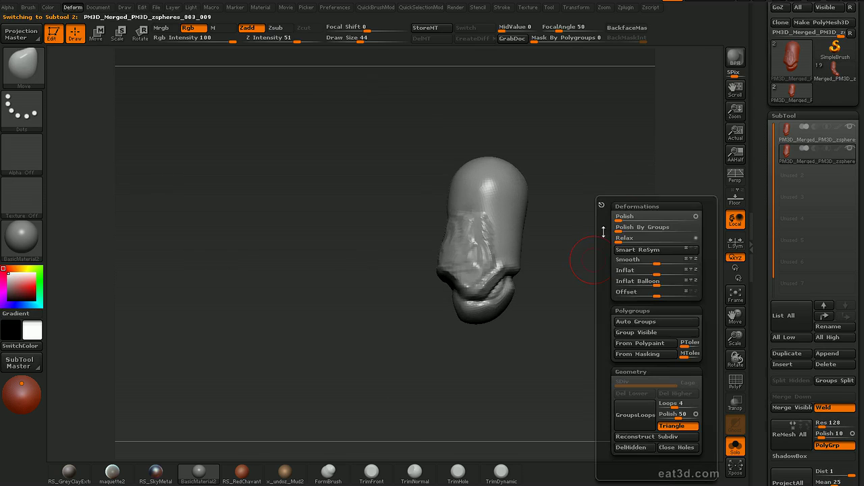
Step: Smooth away the sculpted detail on the duplicated base segment and subdivide its geometry
{"action": "mouse_move", "coordinate": [615, 181]}
{"action": "left_mouse_down"}
{"action": "mouse_move", "coordinate": [617, 214]}
{"action": "mouse_move", "coordinate": [512, 214]}
{"action": "mouse_move", "coordinate": [542, 205]}
{"action": "left_mouse_up"}
{"action": "left_click_drag", "start_coordinate": [491, 267], "coordinate": [480, 253], "text": "shift"}
{"action": "mouse_move", "coordinate": [569, 236]}
{"action": "left_mouse_down"}
{"action": "mouse_move", "coordinate": [598, 206]}
{"action": "mouse_move", "coordinate": [602, 183]}
{"action": "left_mouse_up"}
{"action": "key", "text": "ctrl+d"}
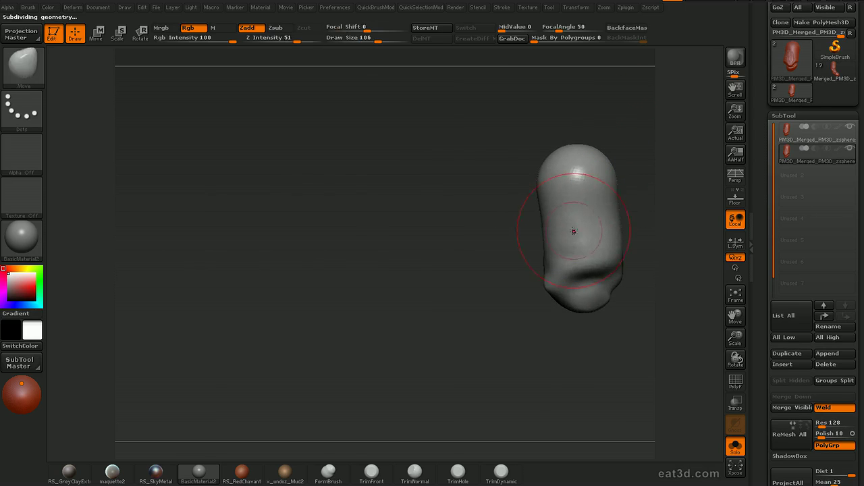
{"action": "right_click_drag", "start_coordinate": [574, 231], "coordinate": [539, 238]}
{"action": "left_click_drag", "start_coordinate": [548, 254], "coordinate": [544, 251], "text": "shift"}
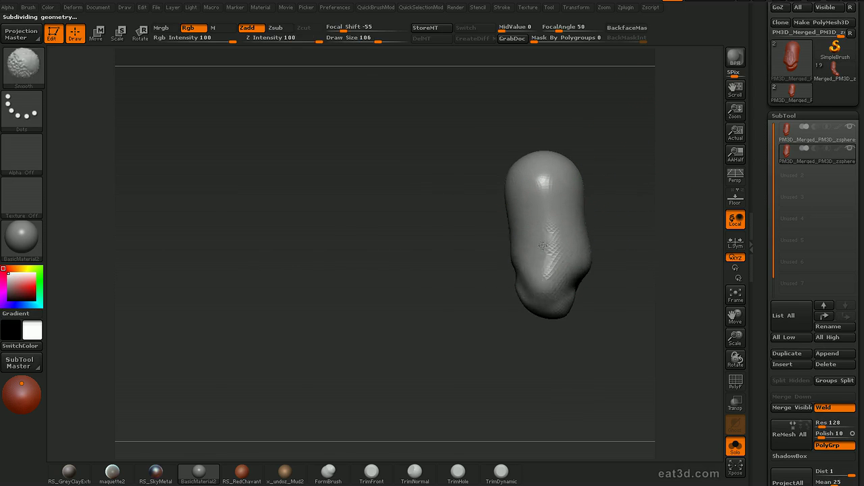
{"action": "right_click_drag", "start_coordinate": [567, 245], "coordinate": [559, 243]}
{"action": "right_click_drag", "start_coordinate": [537, 180], "coordinate": [499, 193]}
Step: Clip the lower end of the smoothed base segment into a pointed, angular edge with ClipCurve outlines
{"action": "left_click_drag", "start_coordinate": [471, 301], "coordinate": [510, 295], "text": "ctrl+shift"}
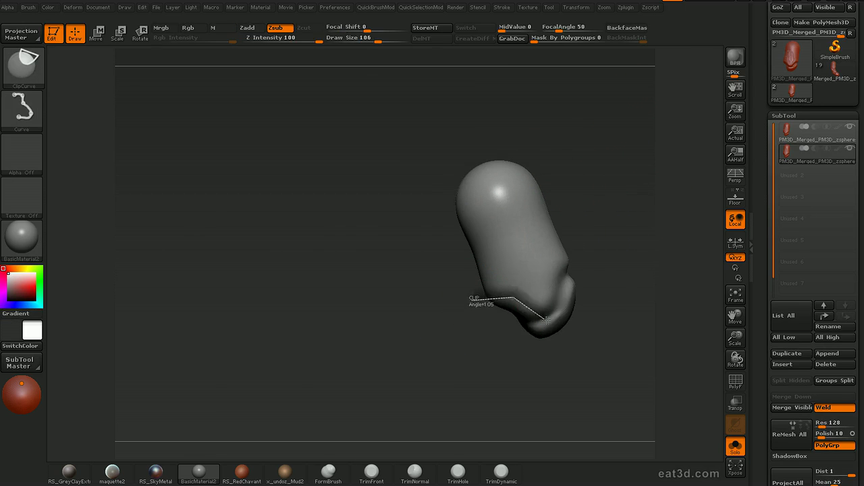
{"action": "left_click_drag", "start_coordinate": [584, 352], "coordinate": [584, 352], "text": "ctrl+shift"}
{"action": "left_click_drag", "start_coordinate": [590, 229], "coordinate": [545, 268], "text": "ctrl+shift"}
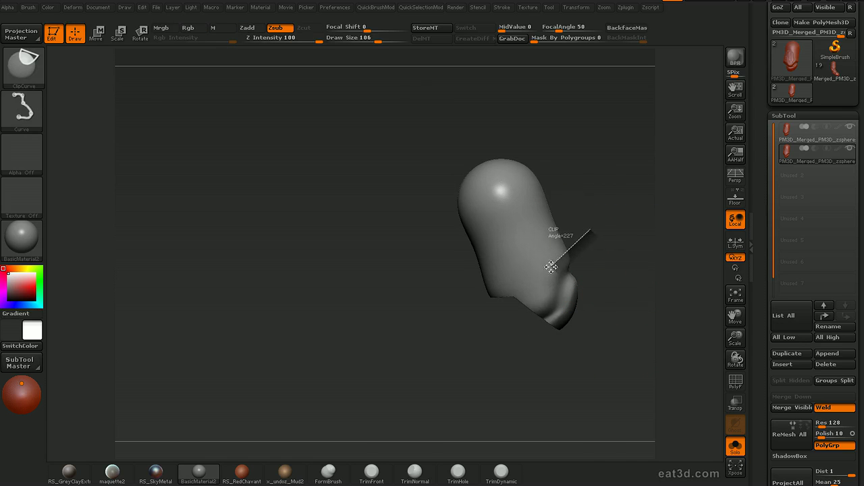
{"action": "left_click_drag", "start_coordinate": [554, 353], "coordinate": [555, 352], "text": "ctrl+shift"}
{"action": "left_click_drag", "start_coordinate": [572, 288], "coordinate": [503, 321], "text": "ctrl+shift"}
Step: Mask the centre of the segment's clipped bottom face, create a polygroup from the mask, and show the polyframe
{"action": "right_click_drag", "start_coordinate": [528, 351], "coordinate": [538, 282]}
{"action": "left_click_drag", "start_coordinate": [541, 279], "coordinate": [545, 289], "text": "ctrl"}
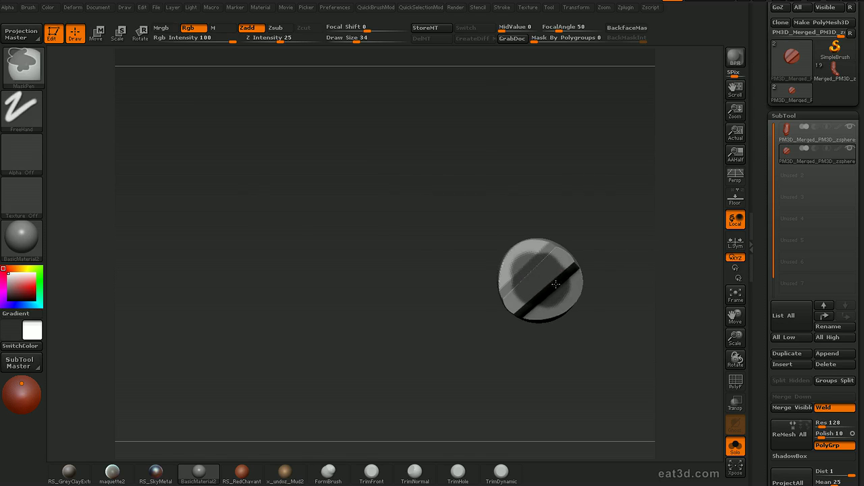
{"action": "left_click_drag", "start_coordinate": [633, 201], "coordinate": [636, 197]}
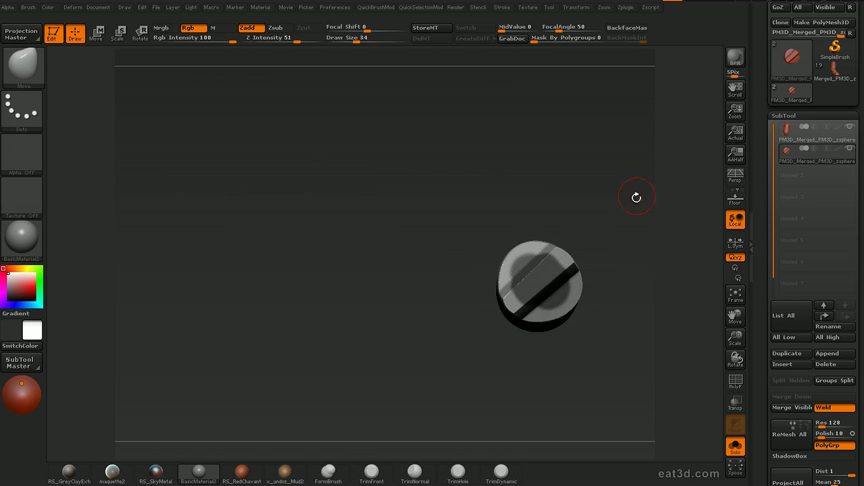
{"action": "key", "text": "d"}
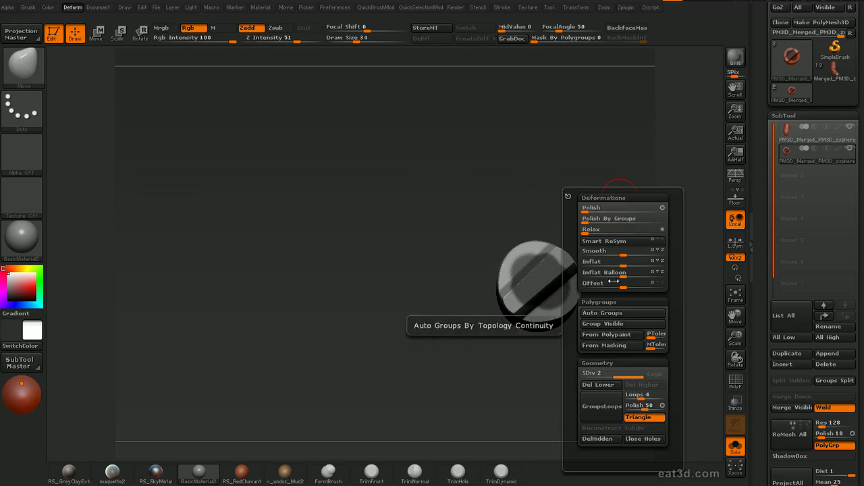
{"action": "key", "text": "shift+f"}
Step: Isolate the clipped bottom faces by polygroup, assign a group to the visible polygons, and unhide the whole segment
{"action": "left_click_drag", "start_coordinate": [659, 234], "coordinate": [652, 214], "text": "alt"}
{"action": "left_click", "coordinate": [553, 259], "text": "ctrl+shift"}
{"action": "left_click_drag", "start_coordinate": [631, 167], "coordinate": [652, 170], "text": "ctrl+shift"}
{"action": "left_click", "coordinate": [519, 231], "text": "ctrl+shift"}
{"action": "left_click_drag", "start_coordinate": [641, 162], "coordinate": [652, 177], "text": "ctrl+shift"}
{"action": "left_click", "coordinate": [580, 286], "text": "ctrl+shift"}
{"action": "key", "text": "d"}
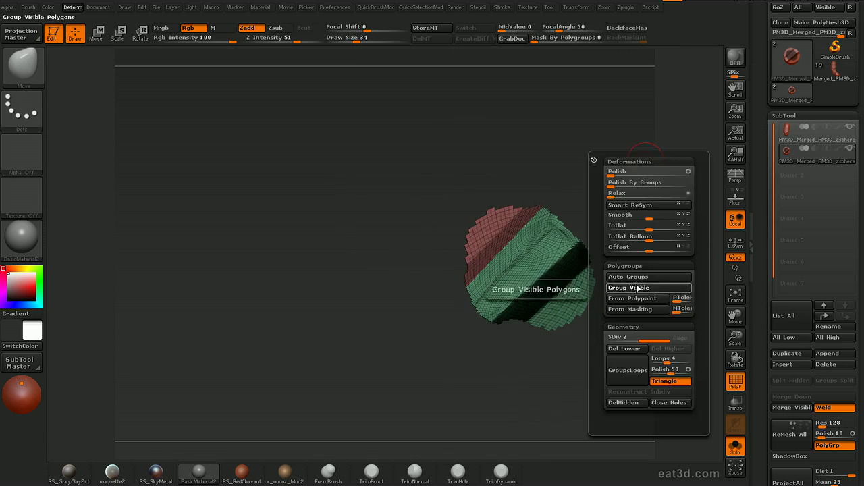
{"action": "left_click", "coordinate": [637, 288]}
{"action": "left_click", "coordinate": [645, 137], "text": "ctrl+shift"}
Step: Insert Group Loops with 4 loops and polish 50 around the bottom face's polygroups and turn off the polyframe
{"action": "left_click_drag", "start_coordinate": [645, 137], "coordinate": [643, 116]}
{"action": "key", "text": "d"}
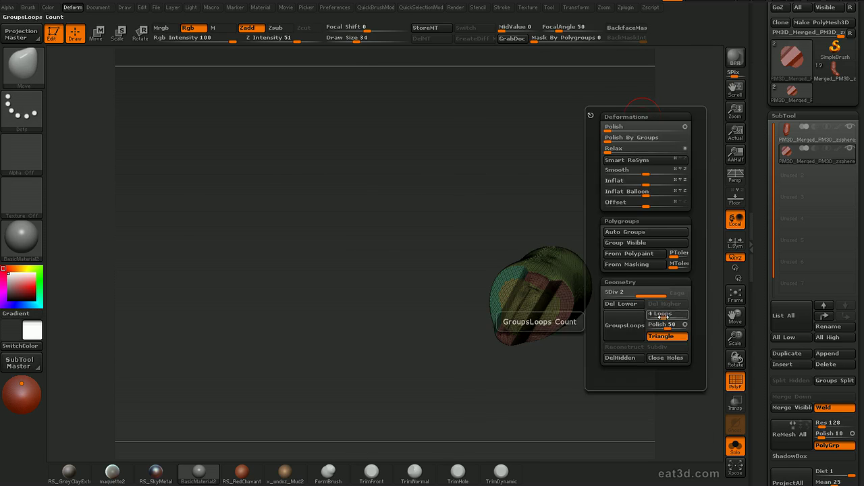
{"action": "left_click", "coordinate": [628, 325]}
{"action": "left_click_drag", "start_coordinate": [631, 239], "coordinate": [651, 251]}
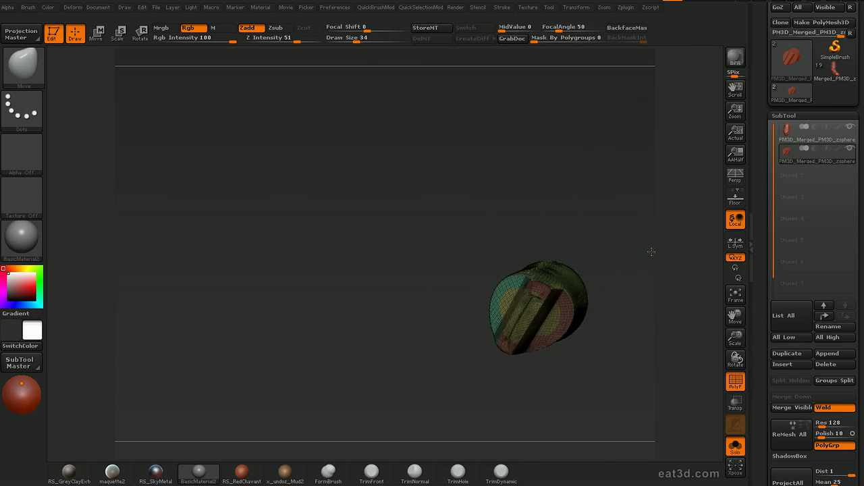
{"action": "key", "text": "d"}
{"action": "left_click", "coordinate": [632, 415]}
{"action": "left_click_drag", "start_coordinate": [649, 202], "coordinate": [522, 312]}
{"action": "key", "text": "shift+f"}
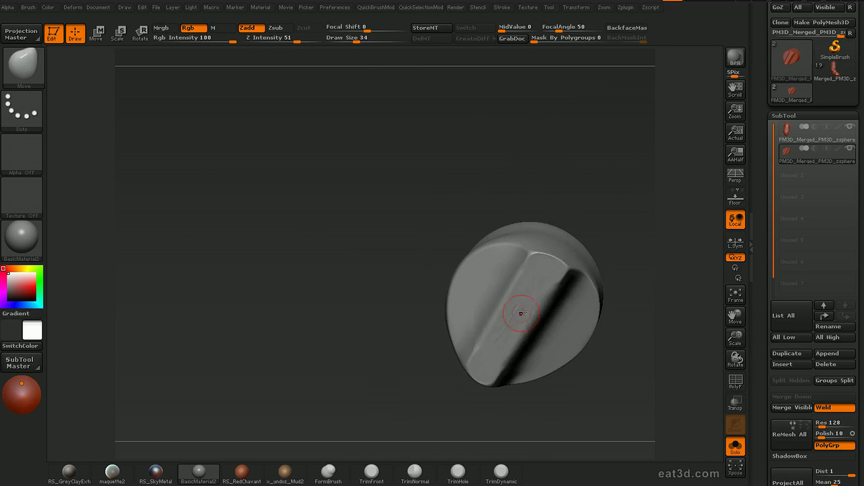
Step: Isolate the central group of the segment's bottom face, restore full visibility, and select the hPolish brush
{"action": "left_click", "coordinate": [514, 311], "text": "ctrl+shift"}
{"action": "left_click_drag", "start_coordinate": [627, 285], "coordinate": [615, 199]}
{"action": "key", "text": "d"}
{"action": "left_click_drag", "start_coordinate": [626, 272], "coordinate": [617, 272]}
{"action": "left_click", "coordinate": [639, 133], "text": "ctrl+shift"}
{"action": "mouse_move", "coordinate": [639, 133]}
{"action": "left_mouse_down"}
{"action": "mouse_move", "coordinate": [648, 206]}
{"action": "mouse_move", "coordinate": [652, 171]}
{"action": "mouse_move", "coordinate": [673, 220]}
{"action": "mouse_move", "coordinate": [696, 209]}
{"action": "mouse_move", "coordinate": [658, 223]}
{"action": "left_mouse_up"}
{"action": "key", "text": "b"}
{"action": "key", "text": "h"}
{"action": "key", "text": "p"}
{"action": "left_click_drag", "start_coordinate": [658, 223], "coordinate": [670, 207], "text": "alt"}
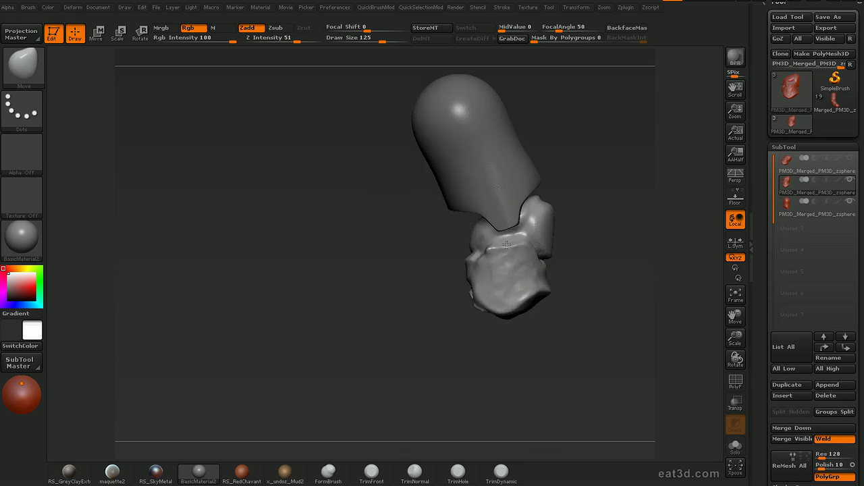
Step: Toggle the first subtool's visibility and reshape the middle finger segment with a resized Move brush
{"action": "left_click_drag", "start_coordinate": [511, 320], "coordinate": [597, 234]}
{"action": "mouse_move", "coordinate": [666, 212]}
{"action": "left_mouse_down"}
{"action": "mouse_move", "coordinate": [575, 273]}
{"action": "mouse_move", "coordinate": [589, 280]}
{"action": "mouse_move", "coordinate": [580, 295]}
{"action": "left_mouse_up"}
{"action": "key", "text": "["}
{"action": "left_click", "coordinate": [849, 158]}
{"action": "mouse_move", "coordinate": [653, 262]}
{"action": "left_mouse_down"}
{"action": "mouse_move", "coordinate": [638, 266]}
{"action": "mouse_move", "coordinate": [592, 244]}
{"action": "left_mouse_up"}
{"action": "key", "text": "ctrl+t"}
{"action": "mouse_move", "coordinate": [653, 218]}
{"action": "left_mouse_down"}
{"action": "mouse_move", "coordinate": [642, 208]}
{"action": "mouse_move", "coordinate": [618, 222]}
{"action": "left_mouse_up"}
{"action": "key", "text": "]"}
{"action": "key", "text": "]"}
{"action": "key", "text": "]"}
{"action": "left_click_drag", "start_coordinate": [572, 252], "coordinate": [555, 236]}
{"action": "left_click_drag", "start_coordinate": [634, 260], "coordinate": [611, 264]}
Step: Draw ClipCurve cuts across the middle finger segment from several viewing angles
{"action": "left_click_drag", "start_coordinate": [531, 217], "coordinate": [542, 279], "text": "ctrl+shift"}
{"action": "mouse_move", "coordinate": [619, 320]}
{"action": "left_mouse_down"}
{"action": "mouse_move", "coordinate": [595, 223]}
{"action": "mouse_move", "coordinate": [411, 293]}
{"action": "mouse_move", "coordinate": [442, 280]}
{"action": "left_mouse_up"}
{"action": "left_click_drag", "start_coordinate": [460, 219], "coordinate": [461, 218], "text": "ctrl+shift"}
{"action": "mouse_move", "coordinate": [653, 207]}
{"action": "left_mouse_down"}
{"action": "mouse_move", "coordinate": [370, 323]}
{"action": "mouse_move", "coordinate": [454, 318]}
{"action": "mouse_move", "coordinate": [533, 403]}
{"action": "left_mouse_up"}
{"action": "key", "text": "alt"}
{"action": "mouse_move", "coordinate": [606, 287]}
{"action": "left_mouse_down"}
{"action": "mouse_move", "coordinate": [601, 293]}
{"action": "mouse_move", "coordinate": [609, 286]}
{"action": "left_mouse_up"}
{"action": "mouse_move", "coordinate": [558, 270]}
{"action": "left_mouse_down", "text": "ctrl+shift"}
{"action": "mouse_move", "coordinate": [511, 297]}
{"action": "mouse_move", "coordinate": [540, 318]}
{"action": "left_mouse_up", "text": "ctrl+shift"}
{"action": "left_click_drag", "start_coordinate": [560, 355], "coordinate": [513, 270]}
Step: Clip the middle segment's outer side into an angular notched profile and cut off its lower corner with ClipCurve
{"action": "mouse_move", "coordinate": [434, 231]}
{"action": "left_mouse_down", "text": "ctrl+shift"}
{"action": "mouse_move", "coordinate": [588, 245]}
{"action": "mouse_move", "coordinate": [588, 238]}
{"action": "left_mouse_up", "text": "ctrl+shift"}
{"action": "left_click_drag", "start_coordinate": [500, 169], "coordinate": [502, 248], "text": "ctrl+shift"}
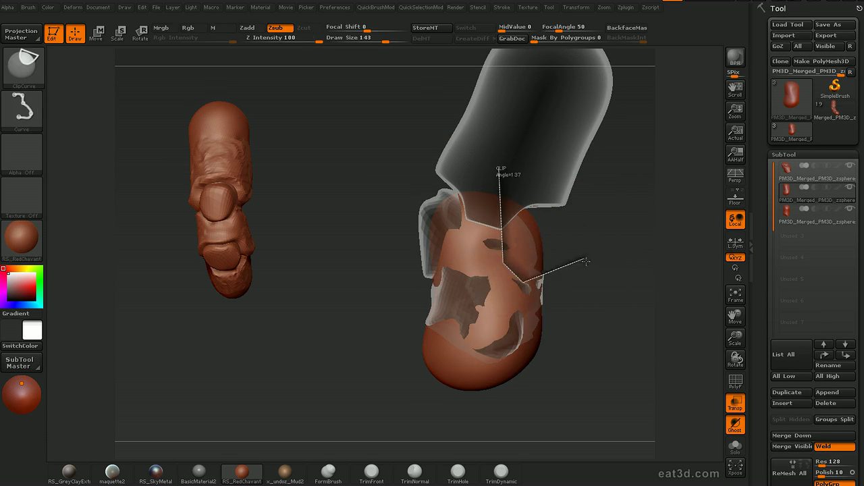
{"action": "left_click_drag", "start_coordinate": [586, 261], "coordinate": [587, 262], "text": "ctrl+shift"}
{"action": "left_click_drag", "start_coordinate": [569, 292], "coordinate": [520, 318], "text": "ctrl+shift"}
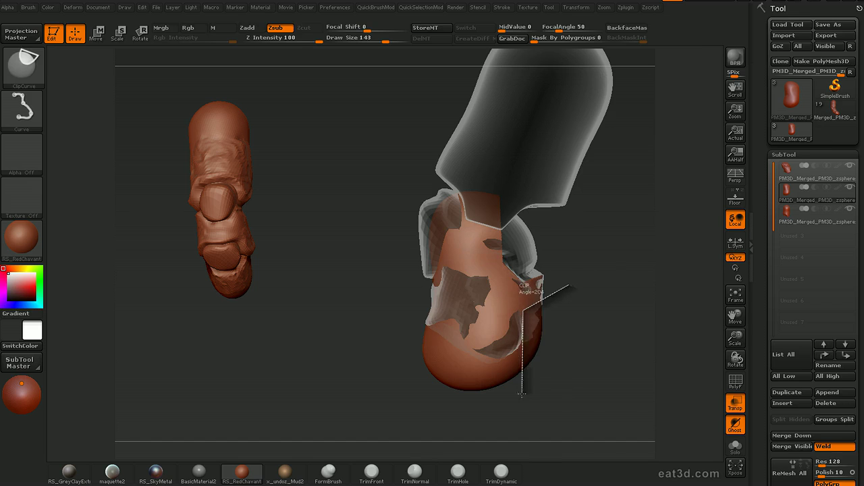
{"action": "left_click_drag", "start_coordinate": [522, 393], "coordinate": [521, 395], "text": "ctrl+shift"}
{"action": "left_click_drag", "start_coordinate": [547, 328], "coordinate": [441, 402], "text": "ctrl+shift"}
Step: Clip the middle segment's upper edge, opposite side and remaining rounded lower end with angled ClipCurve outlines
{"action": "left_click_drag", "start_coordinate": [391, 209], "coordinate": [582, 258], "text": "ctrl+shift"}
{"action": "left_click_drag", "start_coordinate": [420, 280], "coordinate": [412, 282]}
{"action": "left_click_drag", "start_coordinate": [411, 285], "coordinate": [480, 194], "text": "ctrl+shift"}
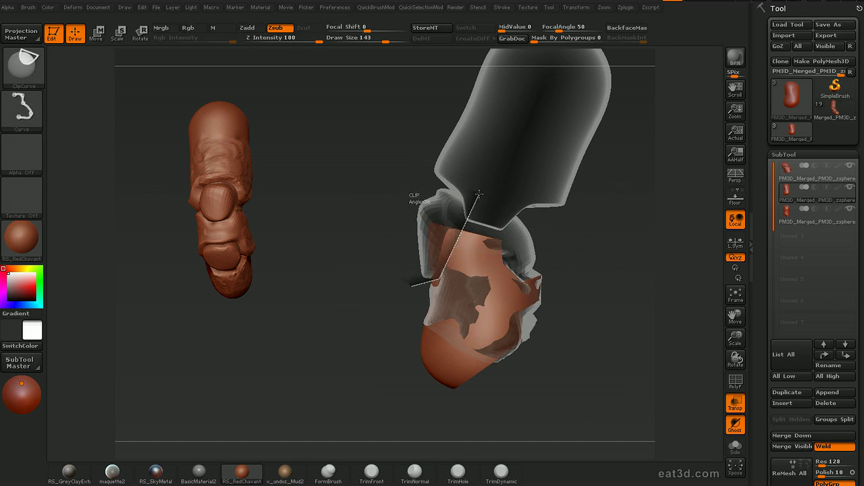
{"action": "left_click_drag", "start_coordinate": [507, 397], "coordinate": [463, 348]}
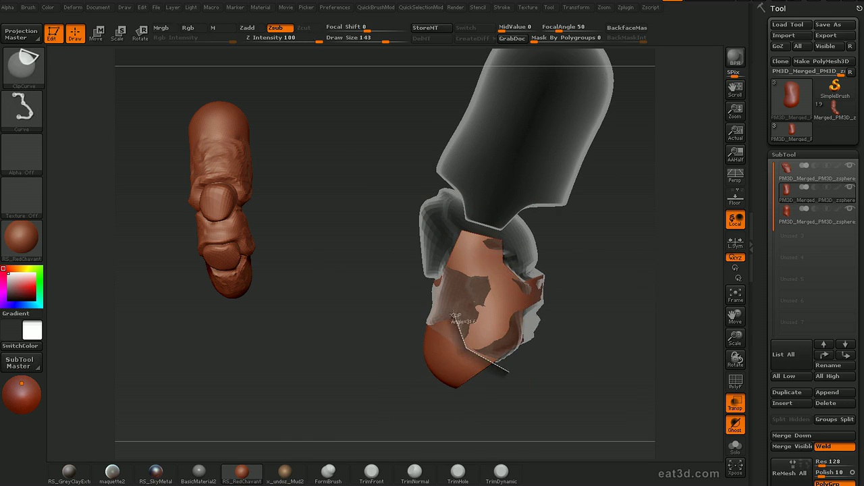
{"action": "left_click_drag", "start_coordinate": [410, 324], "coordinate": [409, 325], "text": "ctrl+shift"}
Step: Solo and frame the clipped middle segment, resize the brush, and extract its plate as a new subtool
{"action": "mouse_move", "coordinate": [512, 286]}
{"action": "left_mouse_down"}
{"action": "mouse_move", "coordinate": [603, 237]}
{"action": "mouse_move", "coordinate": [616, 260]}
{"action": "mouse_move", "coordinate": [653, 288]}
{"action": "left_mouse_up"}
{"action": "key", "text": "alt+s"}
{"action": "key", "text": "f"}
{"action": "key", "text": "f"}
{"action": "key", "text": "s"}
{"action": "left_click", "coordinate": [633, 251]}
{"action": "mouse_move", "coordinate": [631, 260]}
{"action": "left_mouse_down"}
{"action": "mouse_move", "coordinate": [600, 264]}
{"action": "mouse_move", "coordinate": [652, 235]}
{"action": "left_mouse_up"}
{"action": "left_click_drag", "start_coordinate": [764, 369], "coordinate": [761, 294]}
{"action": "left_click_drag", "start_coordinate": [765, 74], "coordinate": [756, 243]}
Step: Delete the fingertip segment's hidden geometry and insert polished edge loops around its polygroups with GroupsLoops
{"action": "left_click", "coordinate": [791, 155]}
{"action": "key", "text": "shift+f"}
{"action": "left_click_drag", "start_coordinate": [672, 230], "coordinate": [616, 242]}
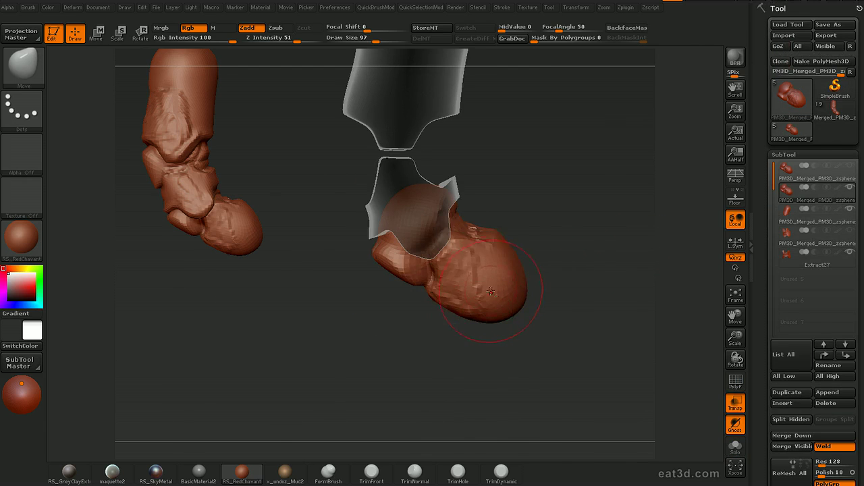
{"action": "key", "text": "d"}
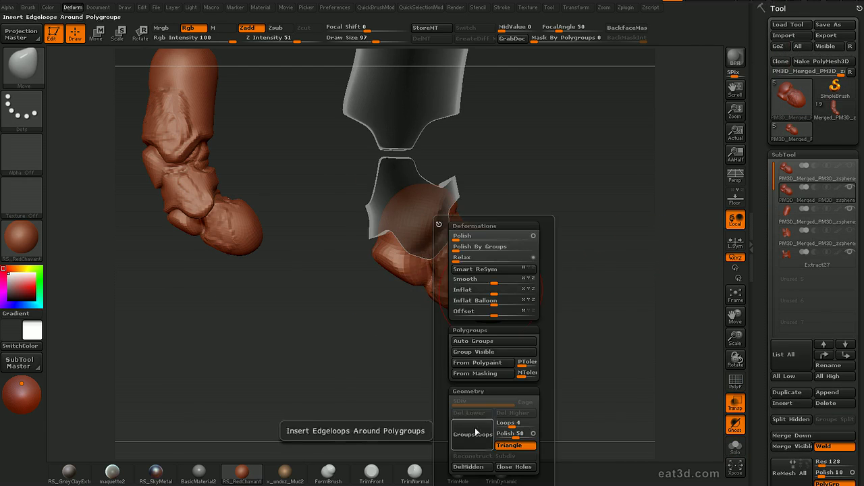
{"action": "left_click", "coordinate": [476, 466]}
{"action": "key", "text": "space"}
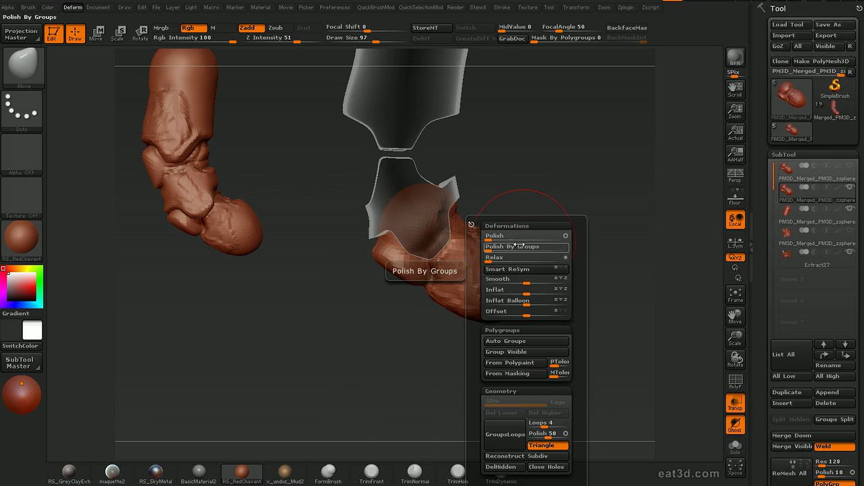
{"action": "left_click", "coordinate": [505, 434]}
Step: Reshape the fingertip with a smaller Move brush to fit the middle finger plate, and toggle the first subtool's visibility
{"action": "left_click_drag", "start_coordinate": [527, 278], "coordinate": [475, 289]}
{"action": "left_click_drag", "start_coordinate": [469, 369], "coordinate": [547, 341]}
{"action": "key", "text": "s"}
{"action": "left_click", "coordinate": [466, 258]}
{"action": "mouse_move", "coordinate": [456, 257]}
{"action": "left_mouse_down"}
{"action": "mouse_move", "coordinate": [444, 250]}
{"action": "mouse_move", "coordinate": [472, 231]}
{"action": "left_mouse_up"}
{"action": "left_click_drag", "start_coordinate": [560, 244], "coordinate": [468, 254]}
{"action": "left_click_drag", "start_coordinate": [414, 338], "coordinate": [472, 324]}
{"action": "left_click_drag", "start_coordinate": [466, 236], "coordinate": [554, 236]}
{"action": "left_click", "coordinate": [850, 166]}
Step: Trim the fingertip's upper edge and the protruding corner beside the middle plate with ClipCurve cuts
{"action": "left_click_drag", "start_coordinate": [449, 215], "coordinate": [318, 139], "text": "ctrl+shift"}
{"action": "key", "text": "ctrl+shift"}
{"action": "left_click_drag", "start_coordinate": [541, 167], "coordinate": [540, 167], "text": "ctrl+shift"}
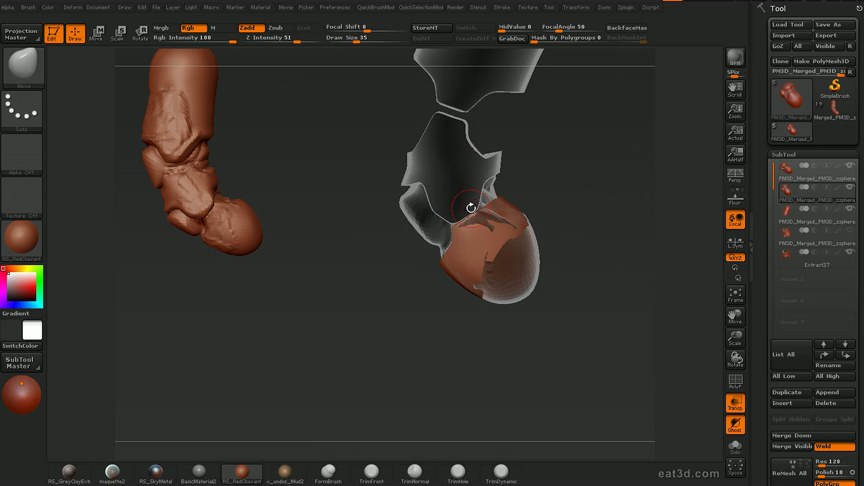
{"action": "left_click_drag", "start_coordinate": [471, 207], "coordinate": [508, 216], "text": "ctrl+shift"}
{"action": "left_click_drag", "start_coordinate": [578, 192], "coordinate": [577, 101], "text": "ctrl+shift"}
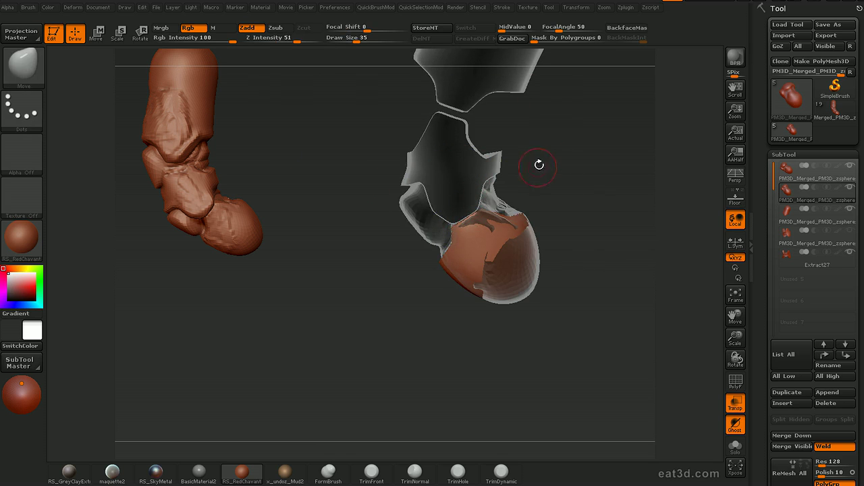
Step: Extract the clipped fingertip as a new armor shell with a thickness of -0.3
{"action": "left_click_drag", "start_coordinate": [544, 160], "coordinate": [601, 223]}
{"action": "left_click_drag", "start_coordinate": [760, 357], "coordinate": [752, 284]}
{"action": "left_click", "coordinate": [844, 452]}
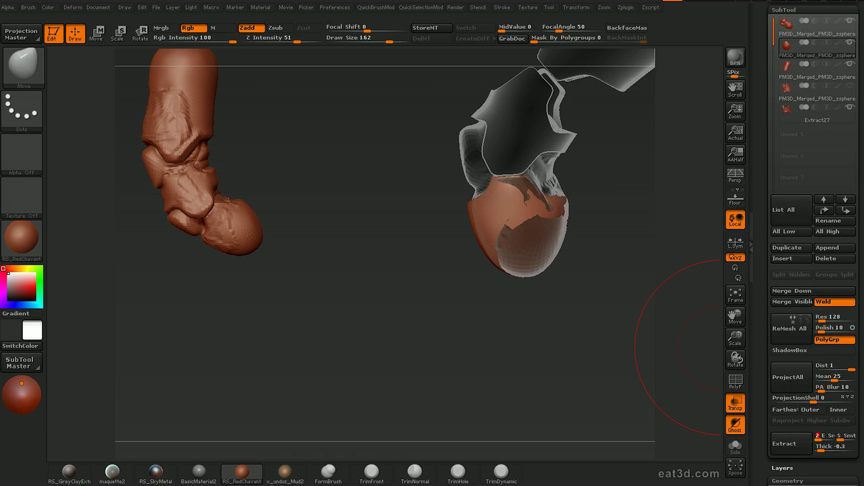
{"action": "left_click", "coordinate": [783, 444]}
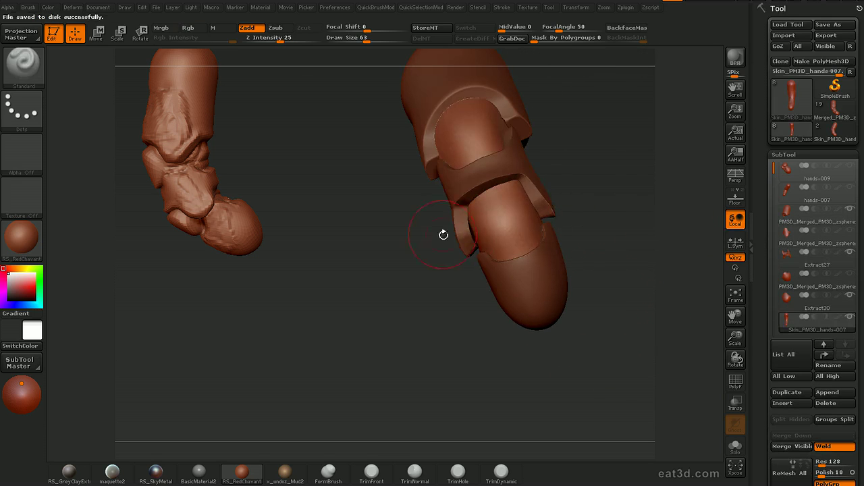
Step: Mask the exposed underside of the base finger between the middle and fingertip plates with MaskCurve, and extract it as a new plate
{"action": "left_click", "coordinate": [444, 232], "text": "alt"}
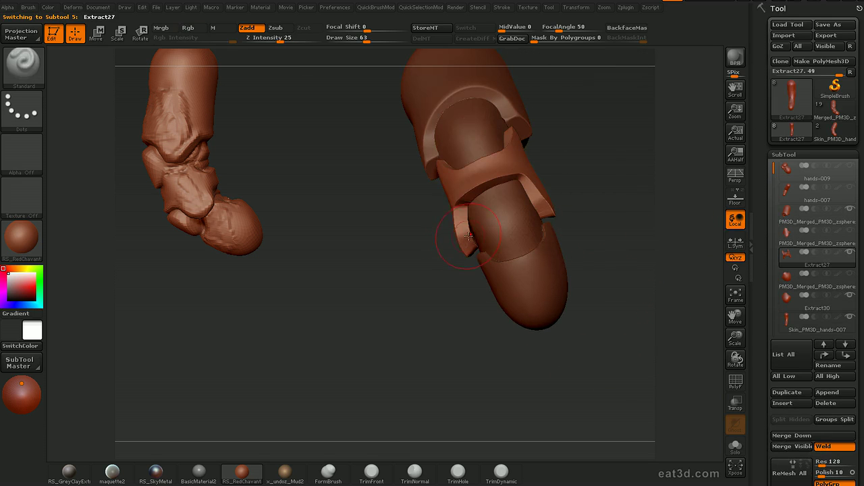
{"action": "key", "text": "s"}
{"action": "left_click", "coordinate": [471, 236]}
{"action": "mouse_move", "coordinate": [625, 196]}
{"action": "left_mouse_down", "text": "alt"}
{"action": "mouse_move", "coordinate": [629, 174]}
{"action": "mouse_move", "coordinate": [641, 183]}
{"action": "mouse_move", "coordinate": [637, 147]}
{"action": "mouse_move", "coordinate": [635, 154]}
{"action": "left_mouse_up", "text": "alt"}
{"action": "left_click", "coordinate": [473, 182], "text": "alt"}
{"action": "left_click_drag", "start_coordinate": [477, 277], "coordinate": [506, 259], "text": "ctrl+shift"}
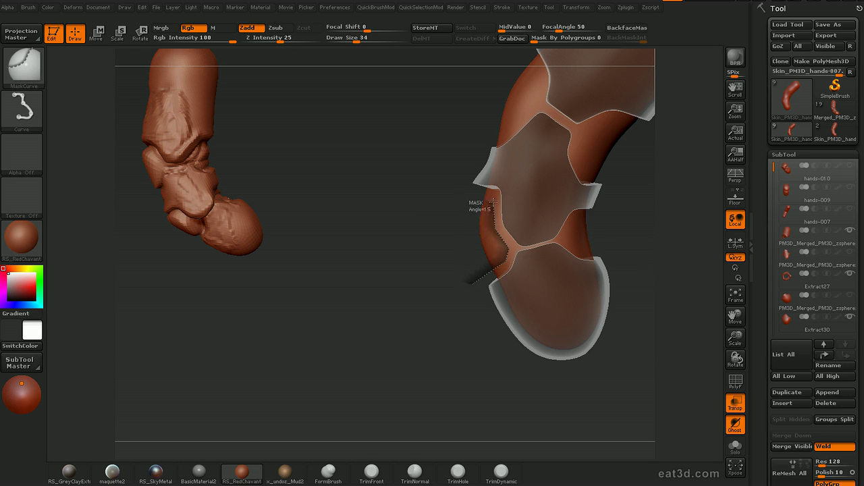
{"action": "left_click_drag", "start_coordinate": [461, 194], "coordinate": [447, 195], "text": "ctrl"}
{"action": "left_click_drag", "start_coordinate": [434, 268], "coordinate": [473, 273]}
{"action": "left_click_drag", "start_coordinate": [761, 322], "coordinate": [760, 137]}
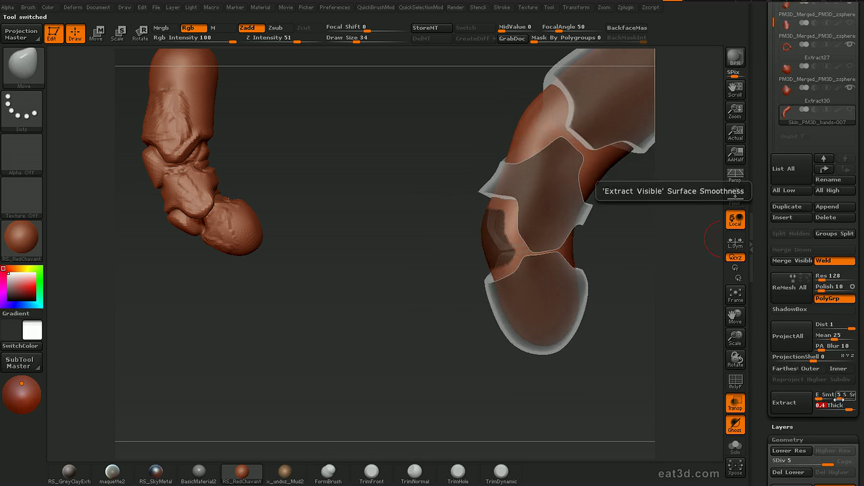
{"action": "left_click", "coordinate": [784, 405]}
Step: Select the new underside joint plate, add edge loops with GroupsLoops, and assign the whole plate to one polygroup
{"action": "left_click", "coordinate": [481, 262], "text": "alt"}
{"action": "key", "text": "shift+f"}
{"action": "left_click_drag", "start_coordinate": [452, 336], "coordinate": [473, 378], "text": "alt"}
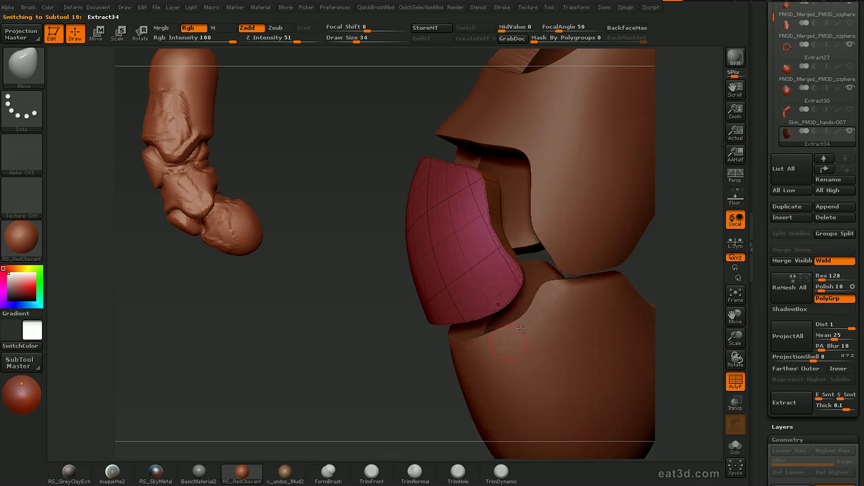
{"action": "key", "text": "d"}
{"action": "left_click", "coordinate": [513, 434]}
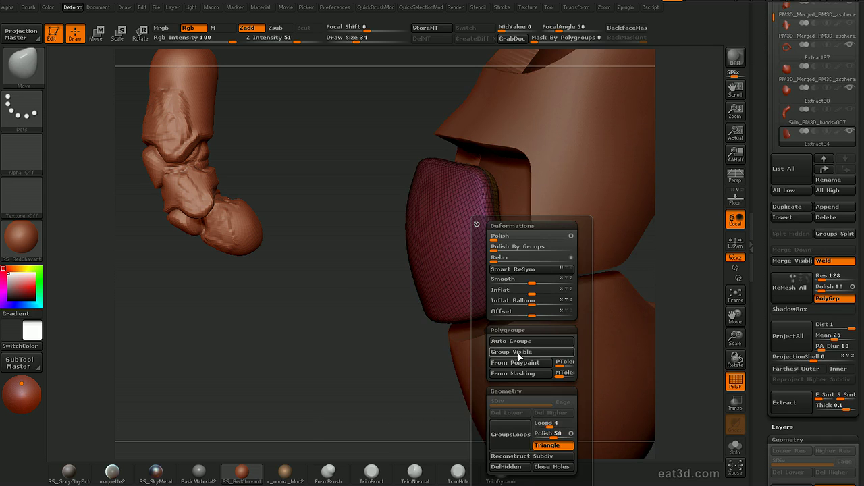
{"action": "left_click", "coordinate": [519, 353]}
Step: Reshape the underside joint plate with the Move brush so it sits between the middle and fingertip plates, checking the fit with transparency
{"action": "right_click_drag", "start_coordinate": [709, 275], "coordinate": [703, 233], "text": "ctrl"}
{"action": "right_click_drag", "start_coordinate": [702, 233], "coordinate": [671, 260]}
{"action": "right_click_drag", "start_coordinate": [671, 260], "coordinate": [671, 276], "text": "ctrl"}
{"action": "left_click", "coordinate": [735, 403]}
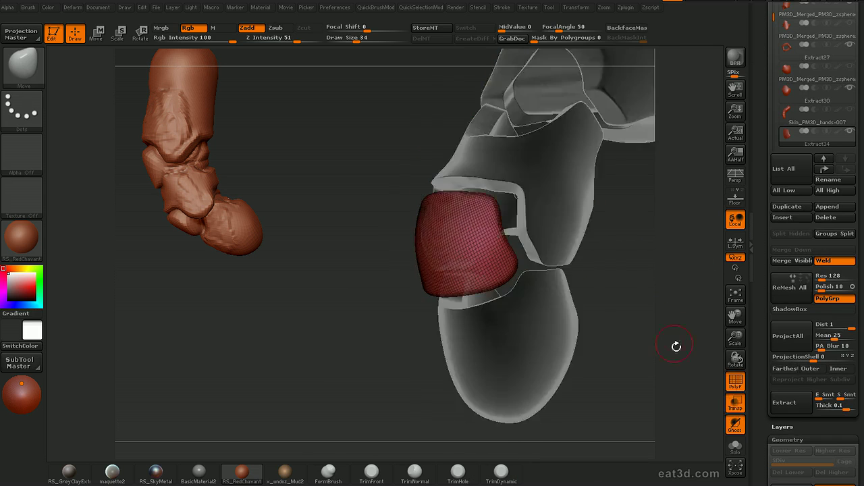
{"action": "right_click_drag", "start_coordinate": [675, 347], "coordinate": [667, 269], "text": "ctrl"}
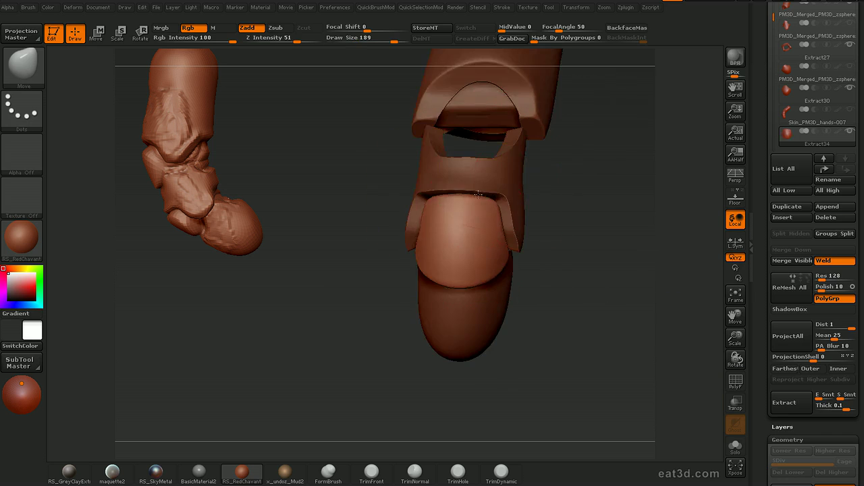
{"action": "right_click_drag", "start_coordinate": [676, 283], "coordinate": [574, 270]}
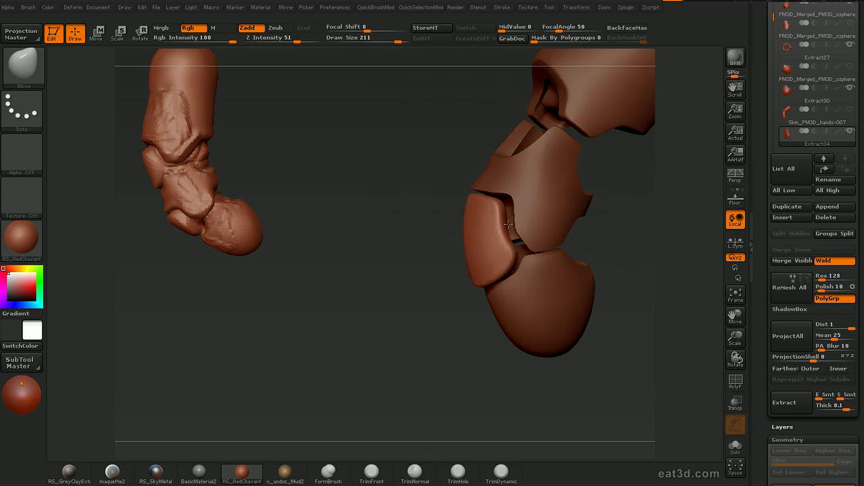
{"action": "key", "text": "["}
{"action": "mouse_move", "coordinate": [445, 308]}
{"action": "right_mouse_down"}
{"action": "mouse_move", "coordinate": [555, 260]}
{"action": "mouse_move", "coordinate": [617, 221]}
{"action": "right_mouse_up"}
{"action": "left_click_drag", "start_coordinate": [616, 221], "coordinate": [640, 220]}
{"action": "key", "text": "["}
{"action": "left_click_drag", "start_coordinate": [459, 244], "coordinate": [484, 239]}
{"action": "left_click_drag", "start_coordinate": [668, 217], "coordinate": [589, 212]}
{"action": "key", "text": "s"}
{"action": "left_click", "coordinate": [496, 226]}
{"action": "left_click_drag", "start_coordinate": [495, 226], "coordinate": [518, 216]}
Step: Clip both side edges of the underside joint plate with angled ClipCurve cuts
{"action": "left_click_drag", "start_coordinate": [621, 220], "coordinate": [622, 220], "text": "ctrl+shift"}
{"action": "mouse_move", "coordinate": [665, 210]}
{"action": "left_mouse_down"}
{"action": "mouse_move", "coordinate": [631, 212]}
{"action": "mouse_move", "coordinate": [646, 210]}
{"action": "left_mouse_up"}
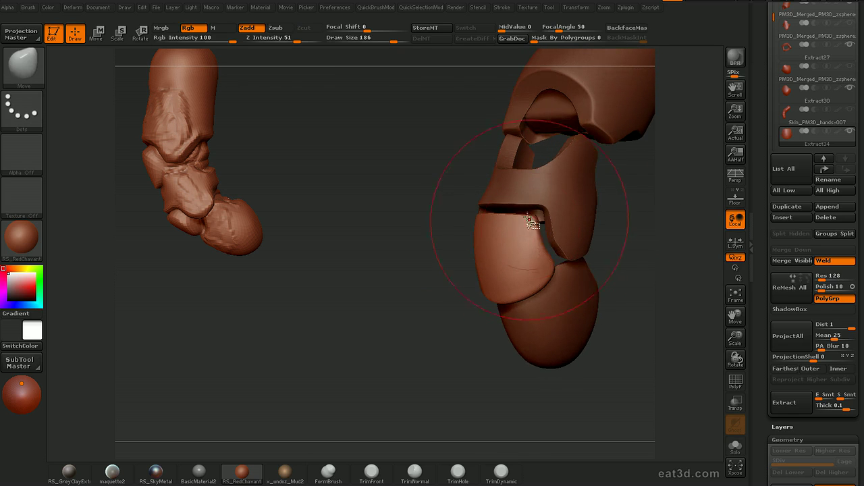
{"action": "left_click_drag", "start_coordinate": [527, 208], "coordinate": [536, 252], "text": "ctrl+shift"}
{"action": "left_click_drag", "start_coordinate": [563, 284], "coordinate": [564, 284], "text": "ctrl+shift"}
{"action": "left_click_drag", "start_coordinate": [680, 220], "coordinate": [575, 220]}
{"action": "left_click_drag", "start_coordinate": [465, 285], "coordinate": [485, 255], "text": "ctrl+shift"}
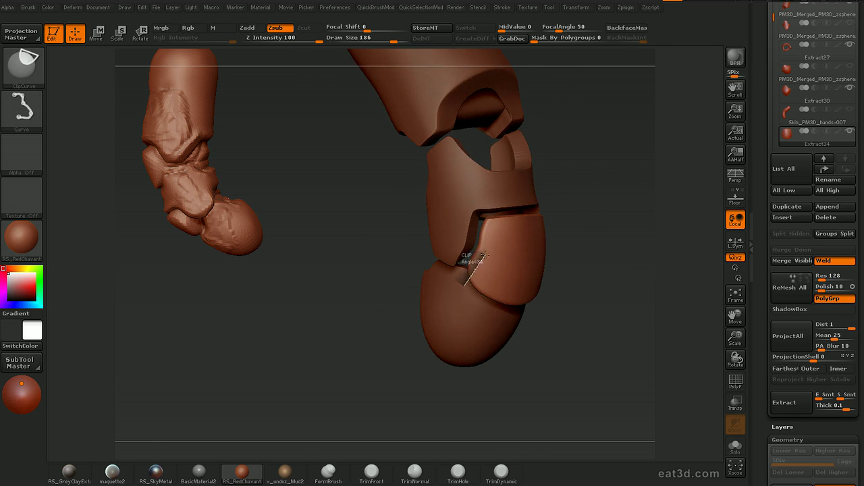
{"action": "left_click_drag", "start_coordinate": [490, 183], "coordinate": [491, 184], "text": "ctrl+shift"}
{"action": "left_click_drag", "start_coordinate": [658, 164], "coordinate": [639, 170]}
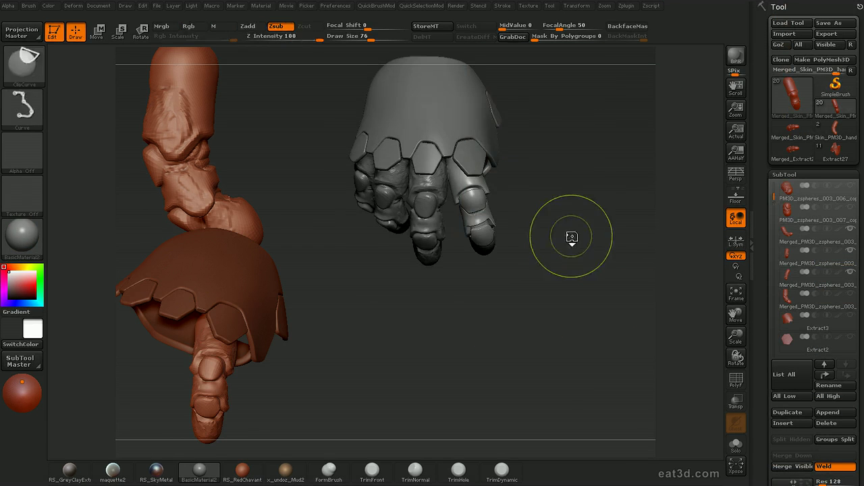
Step: Rotate and move the duplicated armored finger from the index finger toward the middle finger
{"action": "key", "text": "r"}
{"action": "left_click_drag", "start_coordinate": [537, 194], "coordinate": [521, 192]}
{"action": "mouse_move", "coordinate": [456, 154]}
{"action": "left_mouse_down"}
{"action": "mouse_move", "coordinate": [468, 197]}
{"action": "mouse_move", "coordinate": [449, 201]}
{"action": "mouse_move", "coordinate": [462, 176]}
{"action": "left_mouse_up"}
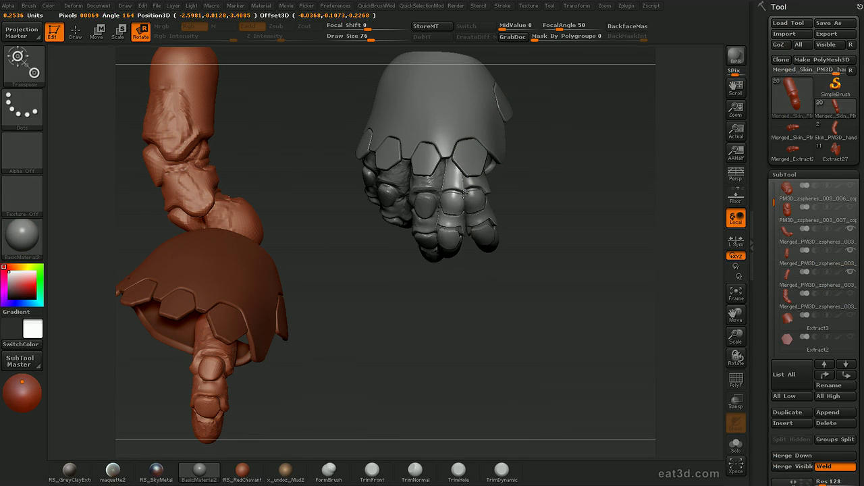
{"action": "key", "text": "w"}
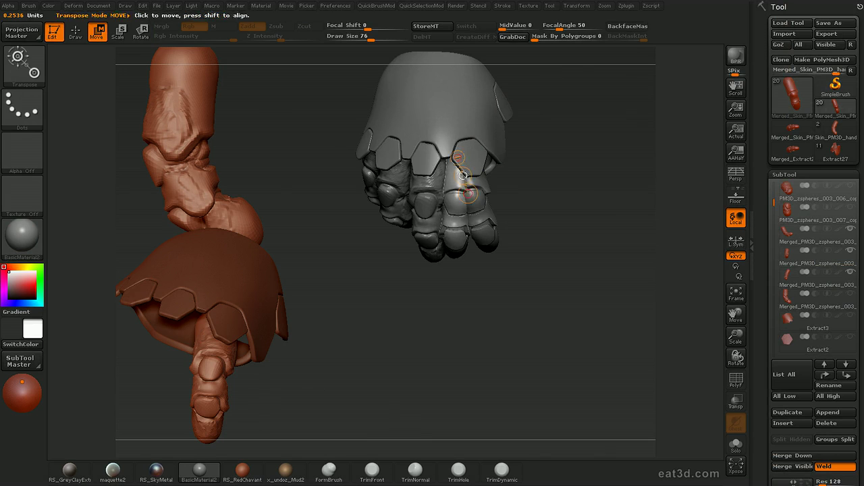
{"action": "left_click_drag", "start_coordinate": [594, 177], "coordinate": [574, 229]}
{"action": "key", "text": "e"}
{"action": "left_click_drag", "start_coordinate": [457, 196], "coordinate": [460, 204]}
{"action": "left_click_drag", "start_coordinate": [462, 174], "coordinate": [525, 204]}
{"action": "key", "text": "ctrl+z"}
{"action": "key", "text": "ctrl+z"}
{"action": "key", "text": "ctrl+z"}
Step: Realign the armored finger copy with the middle finger using a rotate transpose line along its length
{"action": "key", "text": "r"}
{"action": "left_click_drag", "start_coordinate": [455, 182], "coordinate": [441, 236]}
{"action": "mouse_move", "coordinate": [458, 316]}
{"action": "left_mouse_down"}
{"action": "mouse_move", "coordinate": [481, 348]}
{"action": "mouse_move", "coordinate": [464, 338]}
{"action": "left_mouse_up"}
{"action": "left_click_drag", "start_coordinate": [412, 165], "coordinate": [423, 276]}
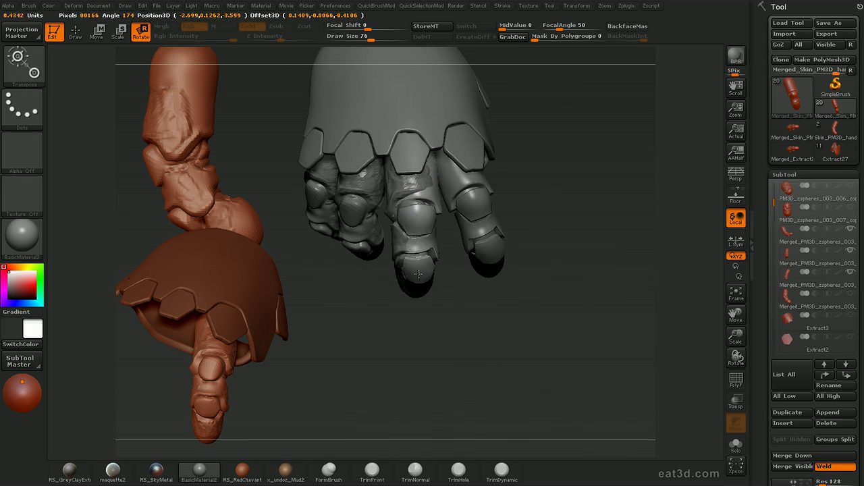
{"action": "key", "text": "w"}
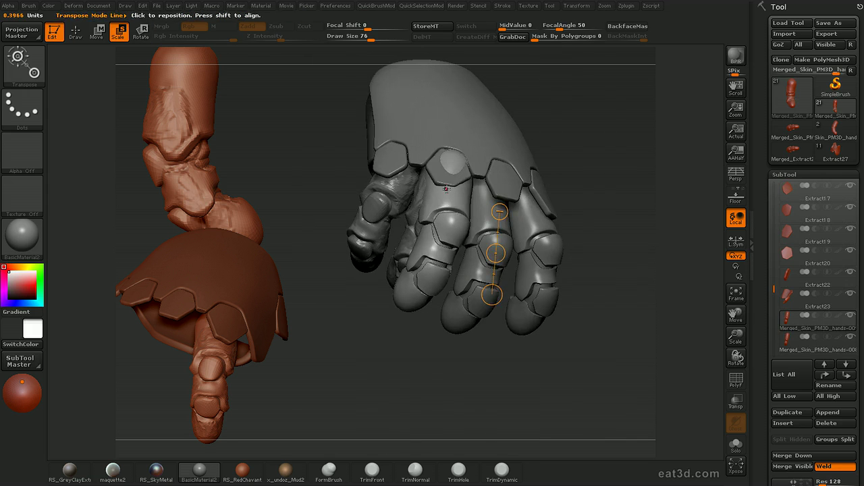
Step: Rotate and move the next armored finger copy to line up with the ring finger
{"action": "left_click_drag", "start_coordinate": [446, 189], "coordinate": [422, 269]}
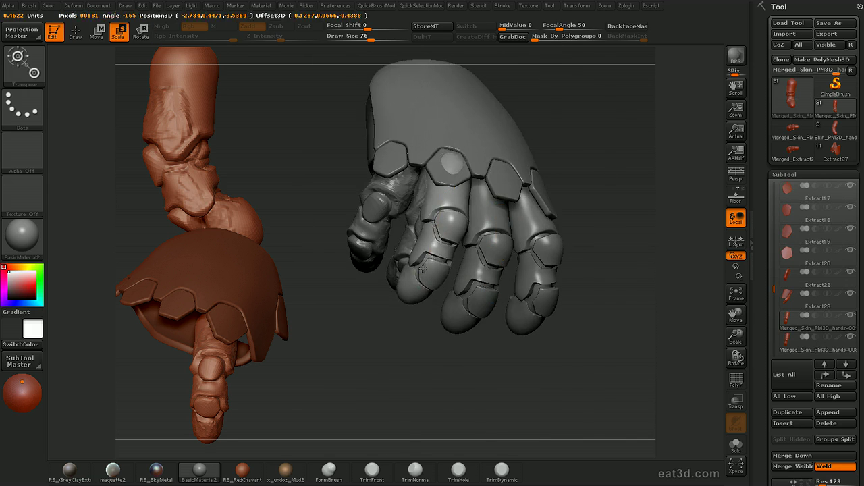
{"action": "left_click_drag", "start_coordinate": [419, 355], "coordinate": [466, 378]}
{"action": "key", "text": "r"}
{"action": "left_click_drag", "start_coordinate": [413, 280], "coordinate": [387, 275]}
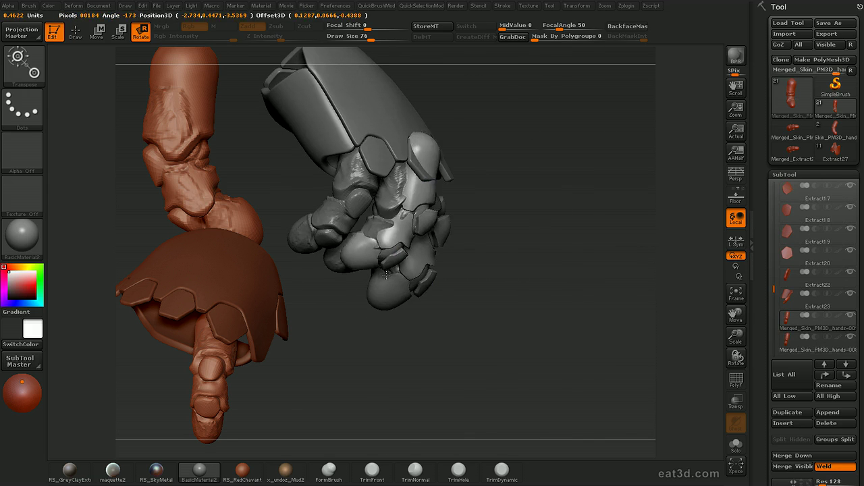
{"action": "key", "text": "w"}
{"action": "left_click_drag", "start_coordinate": [425, 233], "coordinate": [408, 235]}
{"action": "left_click_drag", "start_coordinate": [473, 290], "coordinate": [412, 290]}
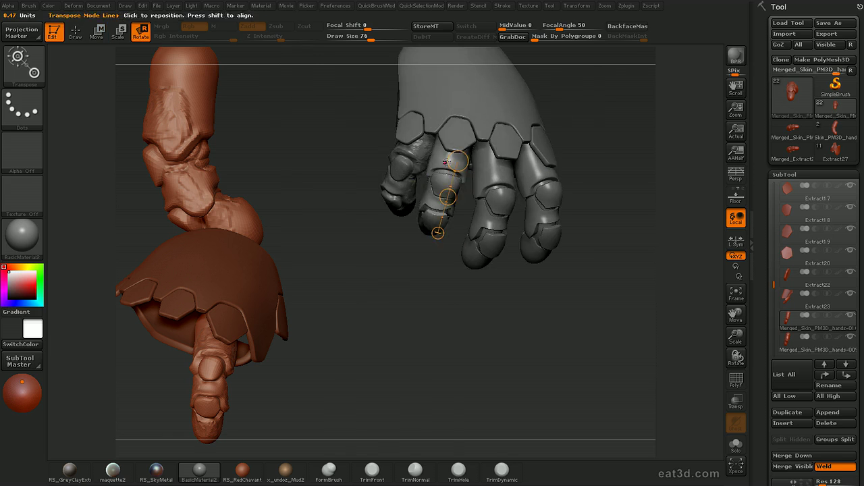
Step: Move and rotate another armored finger copy toward the little finger's position
{"action": "left_click_drag", "start_coordinate": [448, 194], "coordinate": [447, 196]}
{"action": "left_click_drag", "start_coordinate": [399, 287], "coordinate": [475, 289]}
{"action": "key", "text": "r"}
{"action": "left_click_drag", "start_coordinate": [414, 231], "coordinate": [423, 233]}
{"action": "mouse_move", "coordinate": [618, 125]}
{"action": "left_mouse_down"}
{"action": "mouse_move", "coordinate": [588, 81]}
{"action": "mouse_move", "coordinate": [627, 117]}
{"action": "left_mouse_up"}
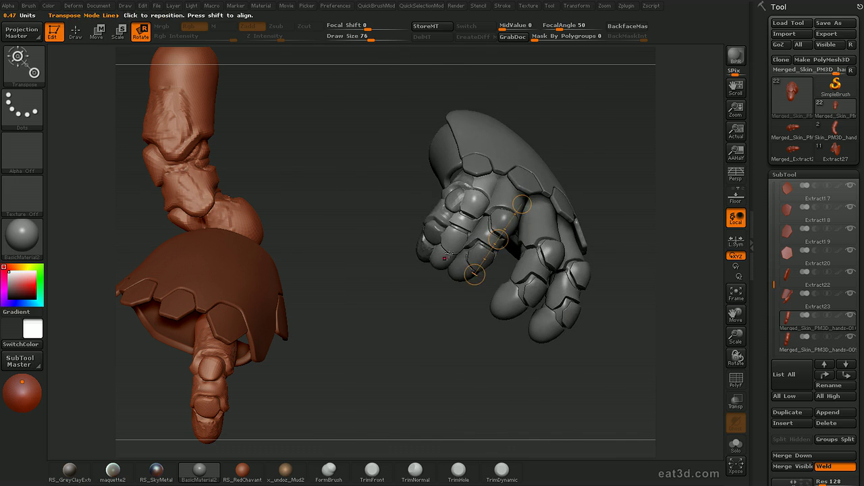
Step: Refine the placement of the outer armored finger copies with transpose adjustments, undoing the last three changes
{"action": "mouse_move", "coordinate": [475, 274]}
{"action": "left_mouse_down"}
{"action": "mouse_move", "coordinate": [462, 266]}
{"action": "mouse_move", "coordinate": [480, 263]}
{"action": "mouse_move", "coordinate": [483, 237]}
{"action": "mouse_move", "coordinate": [484, 294]}
{"action": "left_mouse_up"}
{"action": "key", "text": "e"}
{"action": "key", "text": "w"}
{"action": "key", "text": "ctrl+z"}
{"action": "key", "text": "ctrl+z"}
{"action": "key", "text": "ctrl+z"}
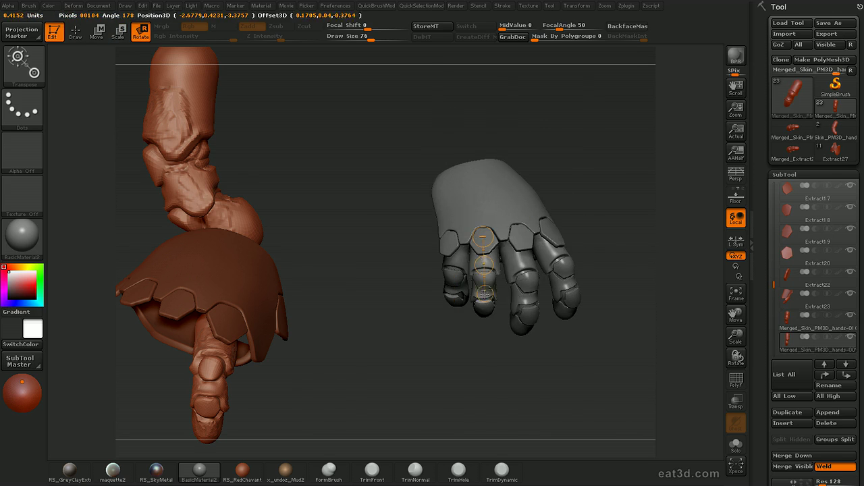
{"action": "left_click_drag", "start_coordinate": [511, 370], "coordinate": [506, 380]}
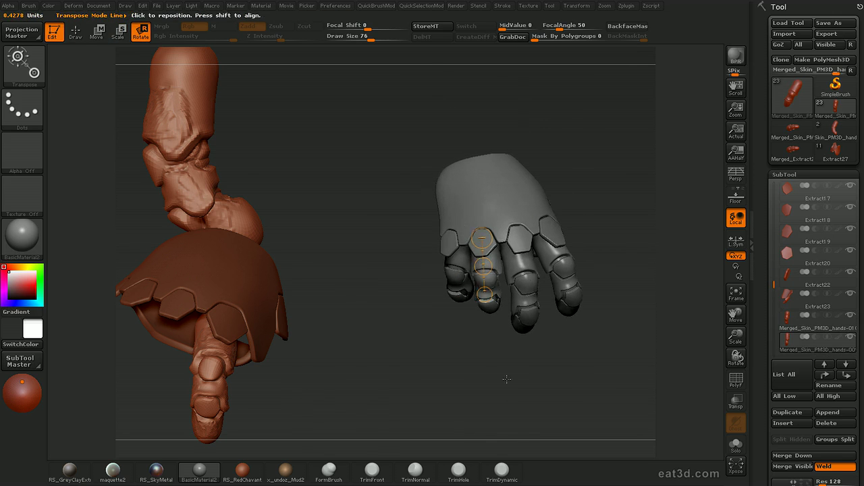
{"action": "mouse_move", "coordinate": [516, 244]}
{"action": "left_mouse_down"}
{"action": "mouse_move", "coordinate": [526, 286]}
{"action": "mouse_move", "coordinate": [525, 273]}
{"action": "left_mouse_up"}
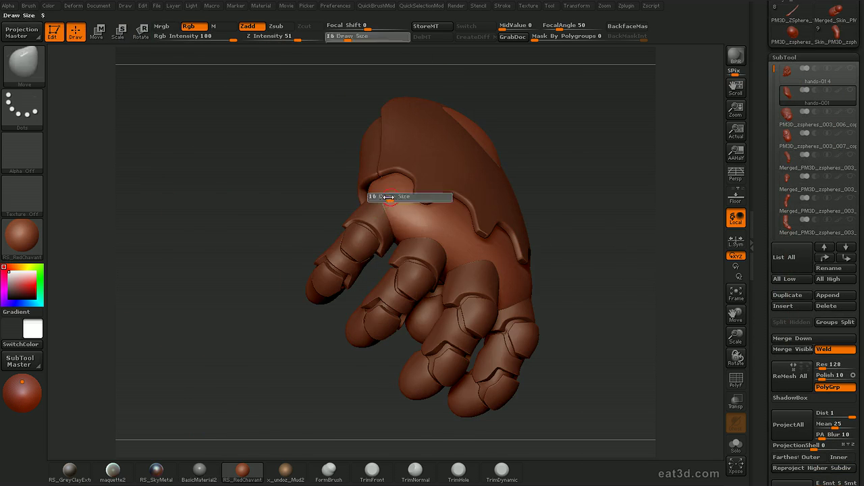
Step: Paint a mask outline on the palm mesh along the knuckle line above the finger bases
{"action": "left_click_drag", "start_coordinate": [379, 189], "coordinate": [397, 220], "text": "ctrl"}
{"action": "right_click_drag", "start_coordinate": [454, 258], "coordinate": [474, 229]}
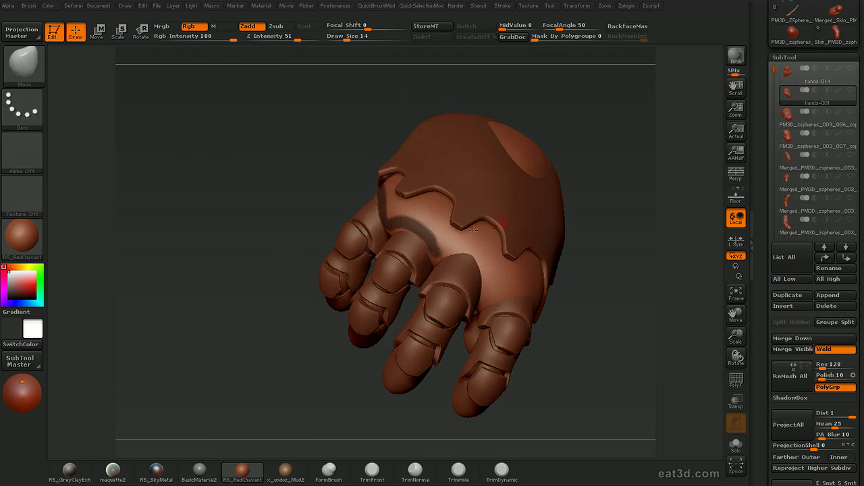
{"action": "mouse_move", "coordinate": [555, 351]}
{"action": "left_mouse_down"}
{"action": "mouse_move", "coordinate": [495, 288]}
{"action": "mouse_move", "coordinate": [520, 289]}
{"action": "mouse_move", "coordinate": [531, 314]}
{"action": "left_mouse_up"}
{"action": "mouse_move", "coordinate": [559, 409]}
{"action": "left_mouse_down"}
{"action": "mouse_move", "coordinate": [526, 288]}
{"action": "mouse_move", "coordinate": [526, 303]}
{"action": "left_mouse_up"}
{"action": "mouse_move", "coordinate": [557, 427]}
{"action": "left_mouse_down"}
{"action": "mouse_move", "coordinate": [582, 459]}
{"action": "mouse_move", "coordinate": [648, 266]}
{"action": "mouse_move", "coordinate": [625, 233]}
{"action": "left_mouse_up"}
{"action": "left_click_drag", "start_coordinate": [361, 310], "coordinate": [365, 295], "text": "ctrl"}
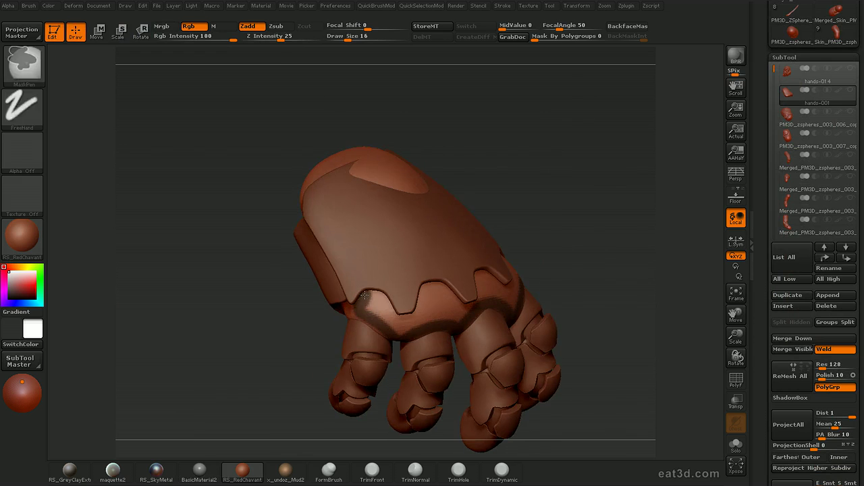
Step: Isolate the palm mesh and paint the mask outline along the knuckle area's upper edge and outer side
{"action": "key", "text": "alt+s"}
{"action": "left_click_drag", "start_coordinate": [610, 236], "coordinate": [621, 260]}
{"action": "mouse_move", "coordinate": [369, 294]}
{"action": "left_mouse_down", "text": "ctrl"}
{"action": "mouse_move", "coordinate": [473, 273]}
{"action": "mouse_move", "coordinate": [503, 257]}
{"action": "left_mouse_up", "text": "ctrl"}
{"action": "left_click_drag", "start_coordinate": [576, 244], "coordinate": [538, 226]}
{"action": "mouse_move", "coordinate": [520, 236]}
{"action": "left_mouse_down", "text": "ctrl"}
{"action": "mouse_move", "coordinate": [491, 264]}
{"action": "mouse_move", "coordinate": [513, 291]}
{"action": "left_mouse_up", "text": "ctrl"}
{"action": "left_click_drag", "start_coordinate": [605, 220], "coordinate": [611, 145]}
Step: Fill in the outlined knuckle band with a slightly smaller mask brush
{"action": "key", "text": "bracketleft"}
{"action": "left_click_drag", "start_coordinate": [488, 288], "coordinate": [504, 289], "text": "ctrl"}
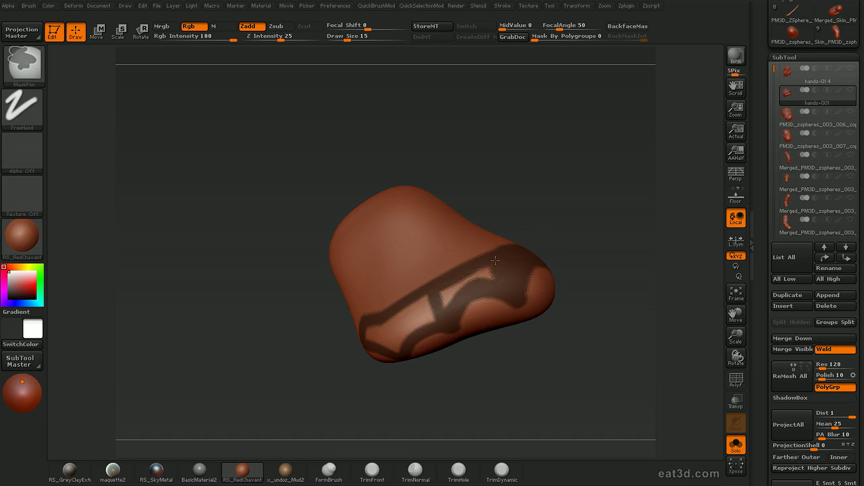
{"action": "left_click_drag", "start_coordinate": [413, 395], "coordinate": [440, 361]}
{"action": "left_click_drag", "start_coordinate": [412, 278], "coordinate": [430, 293], "text": "ctrl"}
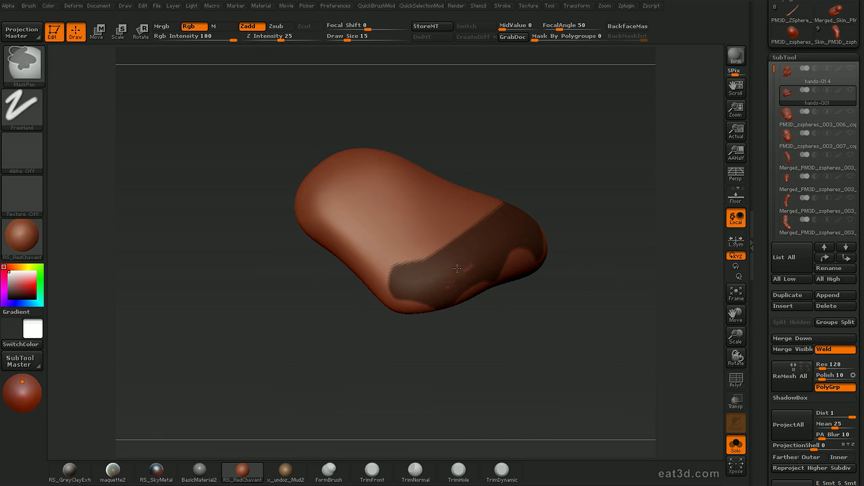
Step: Extract the masked knuckle band as a new armor plate and show the other hand pieces again
{"action": "left_click_drag", "start_coordinate": [574, 318], "coordinate": [601, 267]}
{"action": "mouse_move", "coordinate": [760, 335]}
{"action": "left_mouse_down"}
{"action": "mouse_move", "coordinate": [754, 289]}
{"action": "mouse_move", "coordinate": [755, 299]}
{"action": "left_mouse_up"}
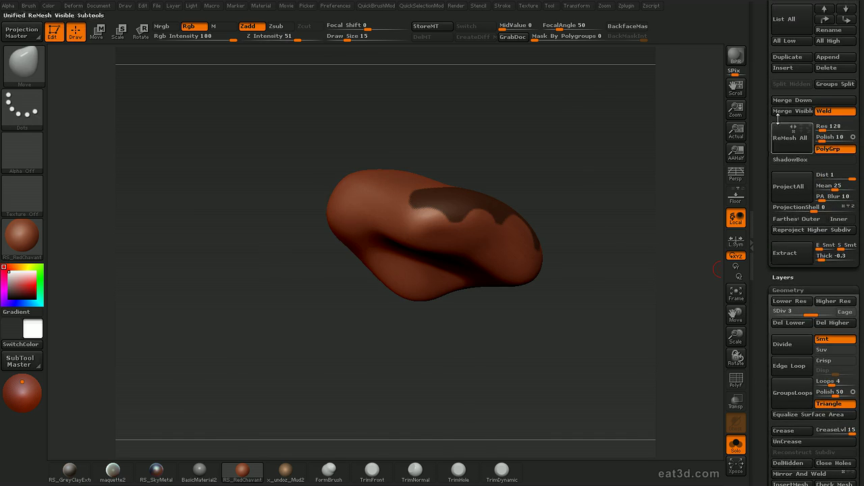
{"action": "scroll", "coordinate": [773, 150], "scroll_direction": "up", "scroll_amount": 20}
{"action": "key", "text": "alt+shift+s"}
{"action": "left_click_drag", "start_coordinate": [772, 150], "coordinate": [770, 214]}
{"action": "left_click", "coordinate": [788, 172]}
{"action": "mouse_move", "coordinate": [700, 236]}
{"action": "left_mouse_down"}
{"action": "mouse_move", "coordinate": [617, 299]}
{"action": "mouse_move", "coordinate": [649, 290]}
{"action": "mouse_move", "coordinate": [649, 255]}
{"action": "left_mouse_up"}
{"action": "key", "text": "alt+shift+s"}
{"action": "key", "text": "alt+shift+s"}
Step: Enlarge the Move brush and fit the new knuckle plate beneath the back-of-hand armor and around the finger bases
{"action": "key", "text": "s"}
{"action": "left_click_drag", "start_coordinate": [497, 204], "coordinate": [507, 205]}
{"action": "left_click_drag", "start_coordinate": [443, 397], "coordinate": [452, 416], "text": "ctrl"}
{"action": "key", "text": "s"}
{"action": "left_click_drag", "start_coordinate": [480, 204], "coordinate": [501, 205]}
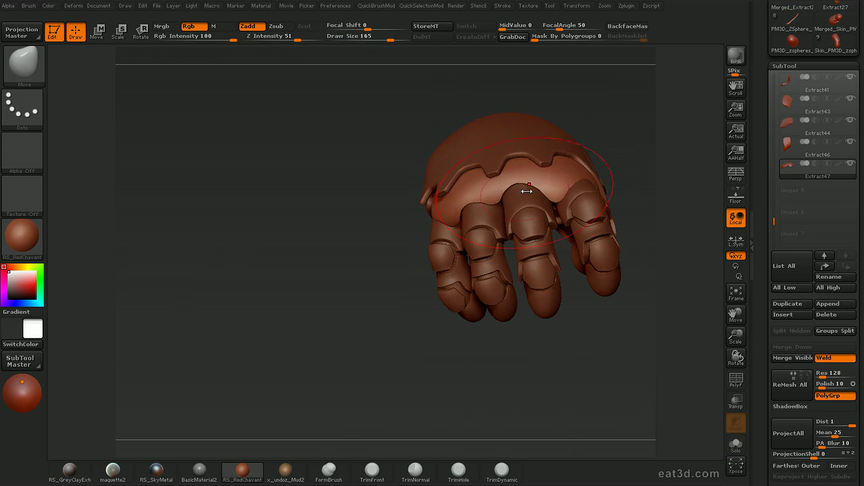
{"action": "left_click_drag", "start_coordinate": [668, 152], "coordinate": [637, 154]}
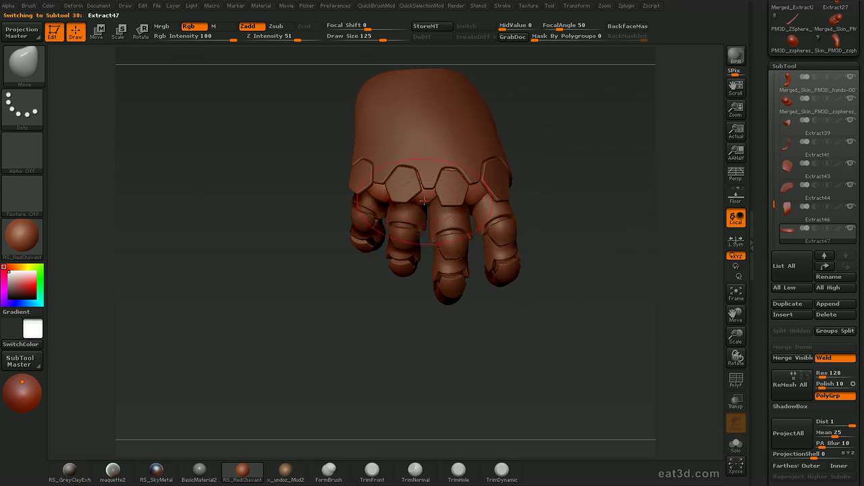
Step: Refine the knuckle plate's shape, isolate it and smooth its end with the NPolish brush
{"action": "left_click_drag", "start_coordinate": [348, 351], "coordinate": [439, 339]}
{"action": "key", "text": "bracketleft"}
{"action": "mouse_move", "coordinate": [495, 196]}
{"action": "left_mouse_down", "text": "alt"}
{"action": "mouse_move", "coordinate": [502, 155]}
{"action": "mouse_move", "coordinate": [532, 145]}
{"action": "mouse_move", "coordinate": [515, 139]}
{"action": "mouse_move", "coordinate": [525, 116]}
{"action": "mouse_move", "coordinate": [531, 149]}
{"action": "left_mouse_up", "text": "alt"}
{"action": "key", "text": "bracketright"}
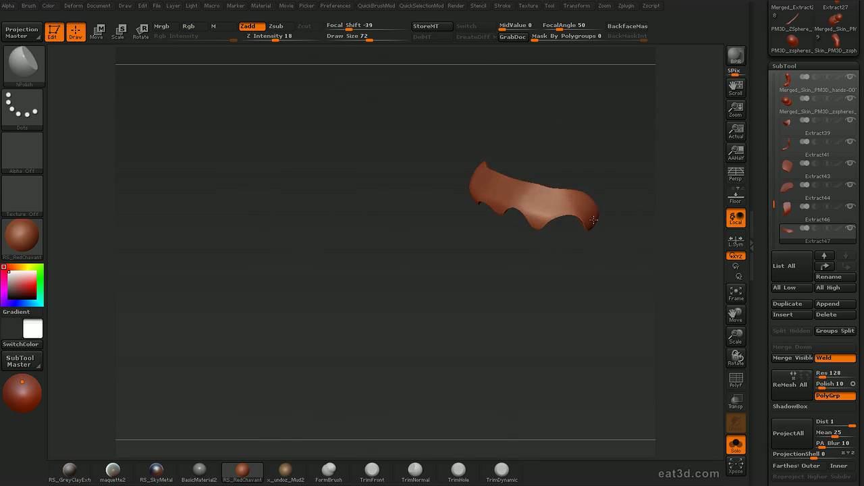
{"action": "mouse_move", "coordinate": [594, 219]}
{"action": "left_mouse_down"}
{"action": "mouse_move", "coordinate": [537, 203]}
{"action": "mouse_move", "coordinate": [488, 210]}
{"action": "mouse_move", "coordinate": [567, 89]}
{"action": "mouse_move", "coordinate": [555, 102]}
{"action": "mouse_move", "coordinate": [649, 269]}
{"action": "mouse_move", "coordinate": [633, 245]}
{"action": "left_mouse_up"}
{"action": "key", "text": "ctrl+shift+s"}
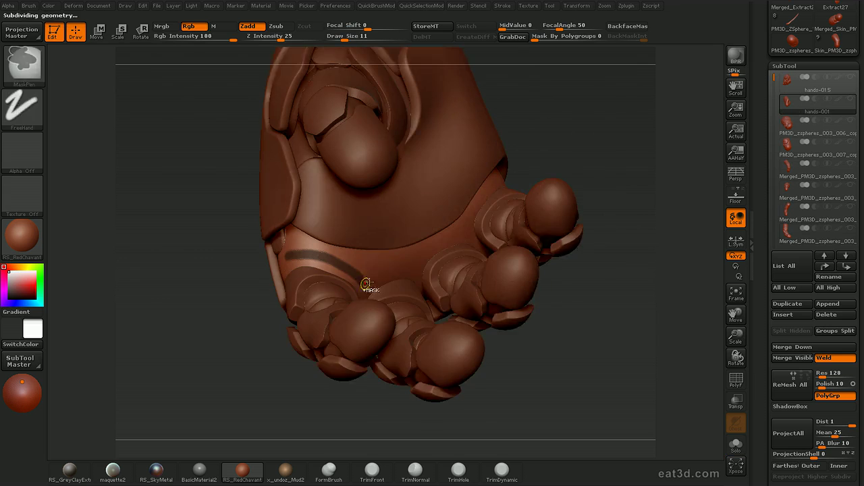
Step: Paint a scalloped mask outline on the palm mesh along the palm side of the finger bases at draw size 11
{"action": "right_click_drag", "start_coordinate": [365, 283], "coordinate": [412, 263], "text": "alt"}
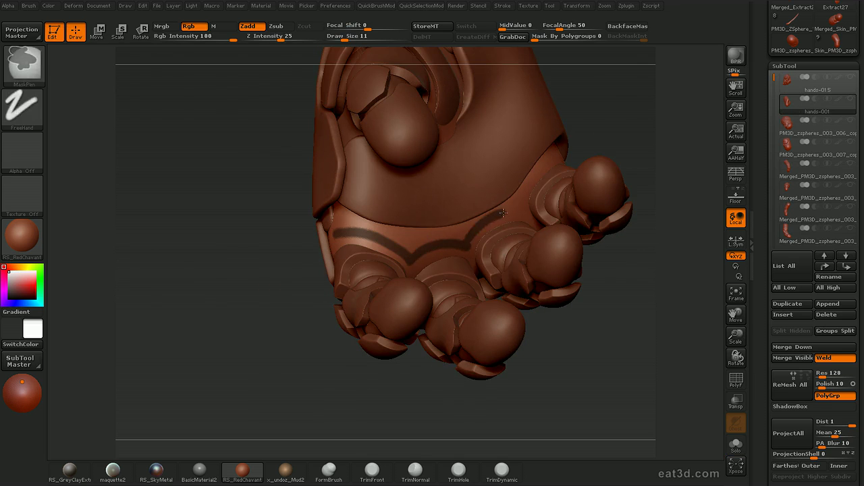
{"action": "left_click_drag", "start_coordinate": [656, 207], "coordinate": [596, 170]}
{"action": "key", "text": "ctrl"}
{"action": "left_click_drag", "start_coordinate": [548, 154], "coordinate": [585, 169], "text": "ctrl"}
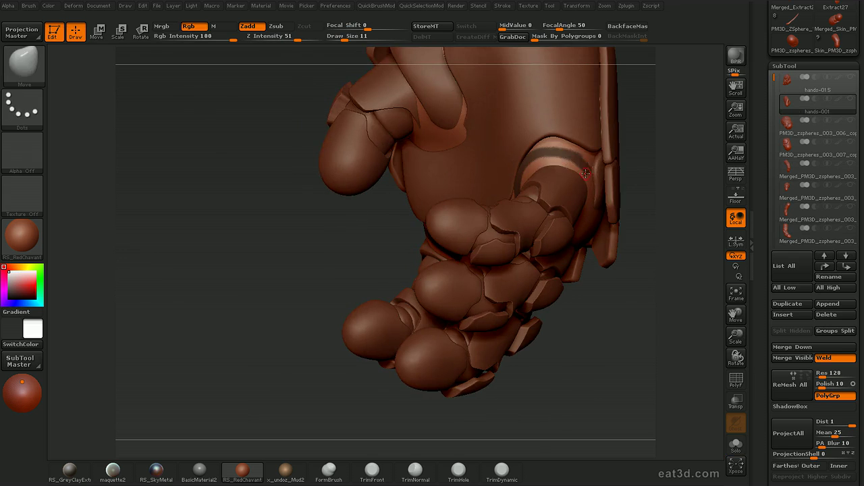
Step: Isolate the palm mesh and extend the mask outline around the outer finger base and side of the palm
{"action": "key", "text": "alt+s"}
{"action": "mouse_move", "coordinate": [664, 165]}
{"action": "left_mouse_down"}
{"action": "mouse_move", "coordinate": [636, 166]}
{"action": "mouse_move", "coordinate": [600, 146]}
{"action": "mouse_move", "coordinate": [673, 134]}
{"action": "left_mouse_up"}
{"action": "left_click_drag", "start_coordinate": [507, 157], "coordinate": [507, 135], "text": "ctrl"}
{"action": "mouse_move", "coordinate": [477, 279]}
{"action": "left_mouse_down"}
{"action": "mouse_move", "coordinate": [516, 282]}
{"action": "mouse_move", "coordinate": [515, 251]}
{"action": "left_mouse_up"}
{"action": "left_click_drag", "start_coordinate": [510, 143], "coordinate": [590, 146], "text": "ctrl"}
{"action": "key", "text": "ctrl+z"}
{"action": "left_click_drag", "start_coordinate": [667, 111], "coordinate": [631, 120]}
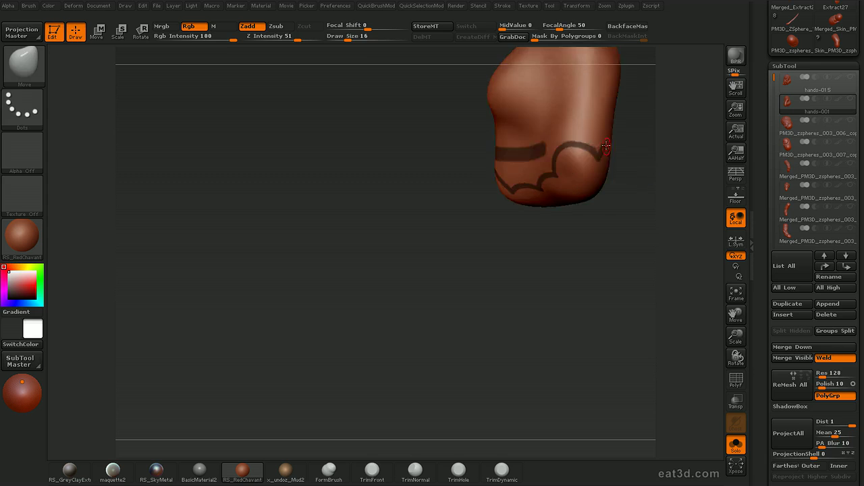
{"action": "left_click_drag", "start_coordinate": [602, 156], "coordinate": [611, 145], "text": "ctrl"}
Step: Paint the upper edge of the palm-side mask band with a slightly larger mask brush, at draw size 18
{"action": "left_click_drag", "start_coordinate": [653, 137], "coordinate": [618, 136]}
{"action": "left_click_drag", "start_coordinate": [525, 151], "coordinate": [519, 130], "text": "ctrl"}
{"action": "left_click_drag", "start_coordinate": [604, 135], "coordinate": [651, 138]}
{"action": "left_click_drag", "start_coordinate": [519, 131], "coordinate": [464, 148], "text": "ctrl"}
{"action": "mouse_move", "coordinate": [606, 138]}
{"action": "left_mouse_down"}
{"action": "mouse_move", "coordinate": [568, 143]}
{"action": "mouse_move", "coordinate": [645, 138]}
{"action": "left_mouse_up"}
{"action": "key", "text": "bracketright"}
{"action": "left_click_drag", "start_coordinate": [462, 145], "coordinate": [443, 161], "text": "ctrl"}
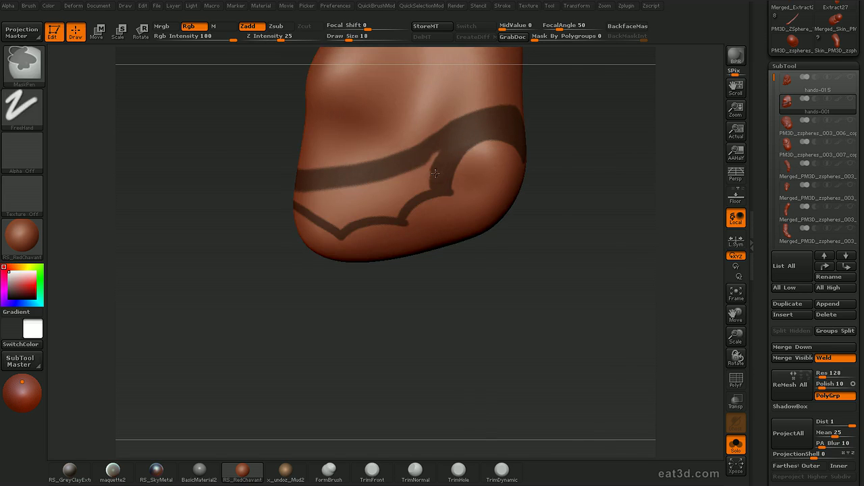
Step: Fill in the unmasked gaps between the upper edge and the scalloped outline of the palm band
{"action": "key", "text": "ctrl+shift+z"}
{"action": "key", "text": "ctrl+shift+z"}
{"action": "key", "text": "ctrl+shift+z"}
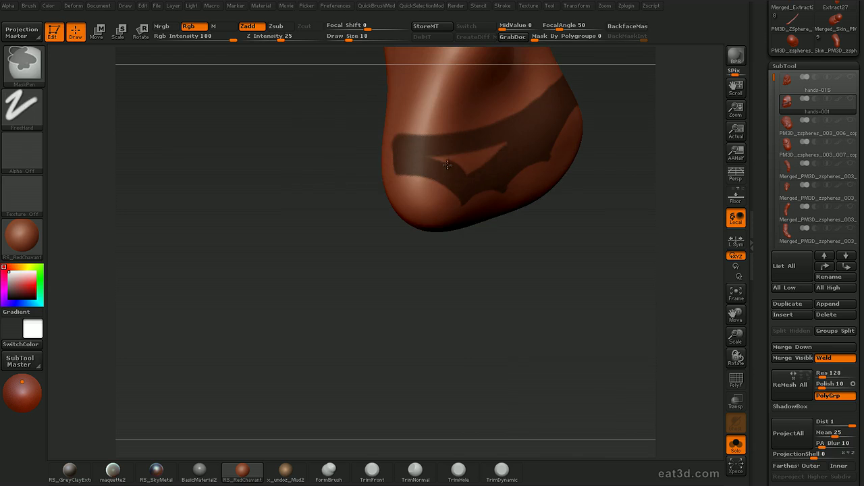
{"action": "key", "text": "ctrl+shift+z"}
Step: Extract the masked palm band at thickness -0.3, select the new plate and show the other hand pieces again
{"action": "scroll", "coordinate": [790, 304], "scroll_direction": "down", "scroll_amount": 5}
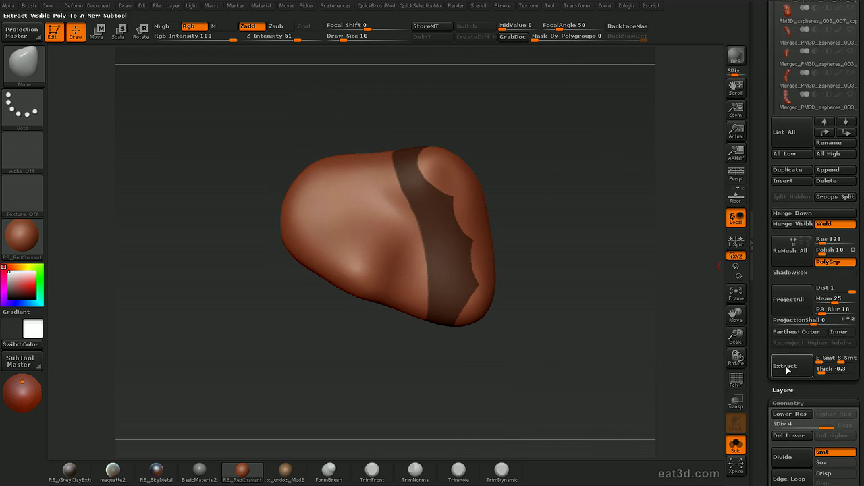
{"action": "left_click_drag", "start_coordinate": [762, 157], "coordinate": [763, 224]}
{"action": "left_click_drag", "start_coordinate": [776, 13], "coordinate": [778, 86]}
{"action": "left_click", "coordinate": [803, 81]}
{"action": "left_click_drag", "start_coordinate": [588, 257], "coordinate": [625, 371]}
{"action": "key", "text": "shift+alt+s"}
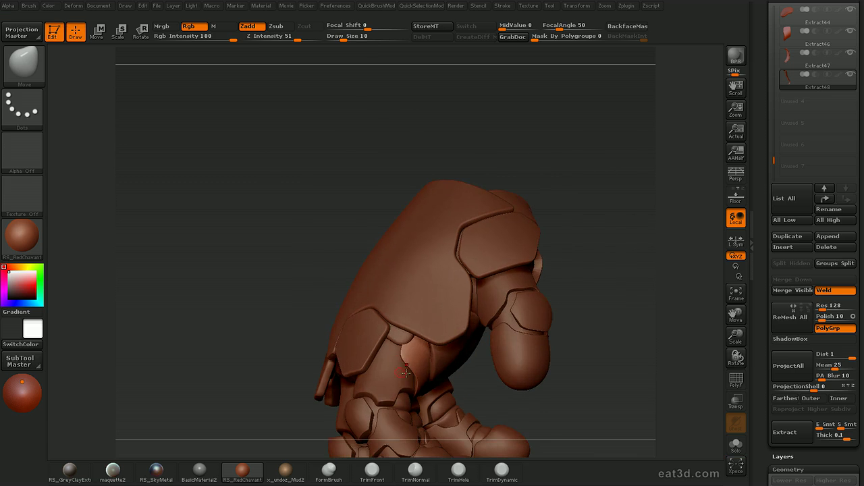
Step: Adjust the new palm-side plate beside the index finger base with a large Move brush, undoing the unwanted pulls
{"action": "left_click_drag", "start_coordinate": [437, 368], "coordinate": [473, 366]}
{"action": "mouse_move", "coordinate": [412, 352]}
{"action": "left_mouse_down"}
{"action": "mouse_move", "coordinate": [417, 342]}
{"action": "mouse_move", "coordinate": [432, 351]}
{"action": "left_mouse_up"}
{"action": "key", "text": "ctrl+z"}
{"action": "key", "text": "ctrl+z"}
{"action": "left_click_drag", "start_coordinate": [600, 389], "coordinate": [510, 233]}
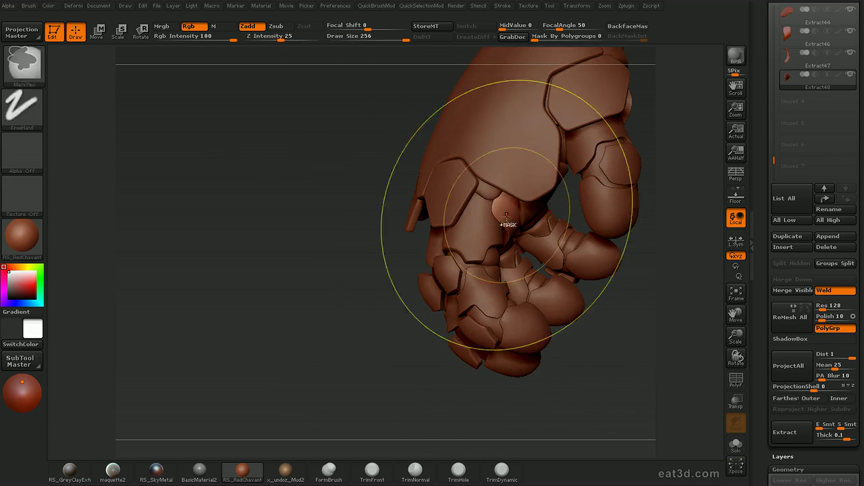
{"action": "left_click_drag", "start_coordinate": [665, 282], "coordinate": [473, 209]}
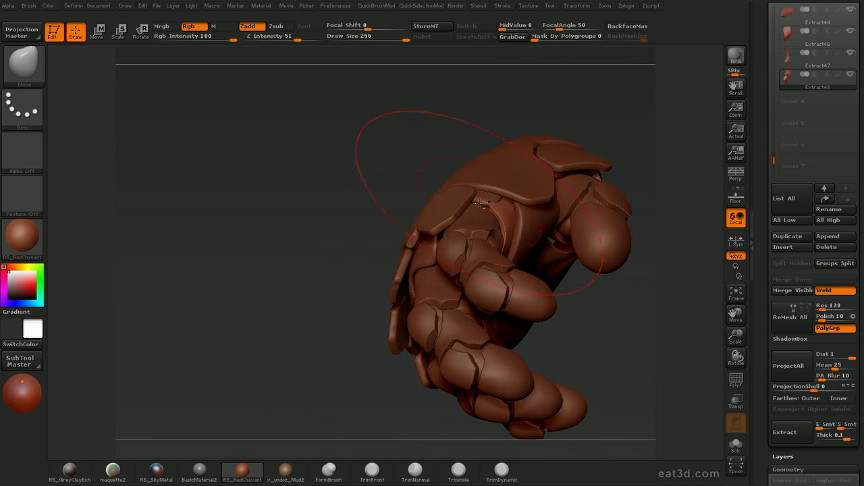
Step: Alternate between the knuckle plate and the palm-side plate, adjusting how they meet around the index finger base
{"action": "left_click", "coordinate": [486, 191], "text": "alt"}
{"action": "left_click_drag", "start_coordinate": [617, 358], "coordinate": [655, 378]}
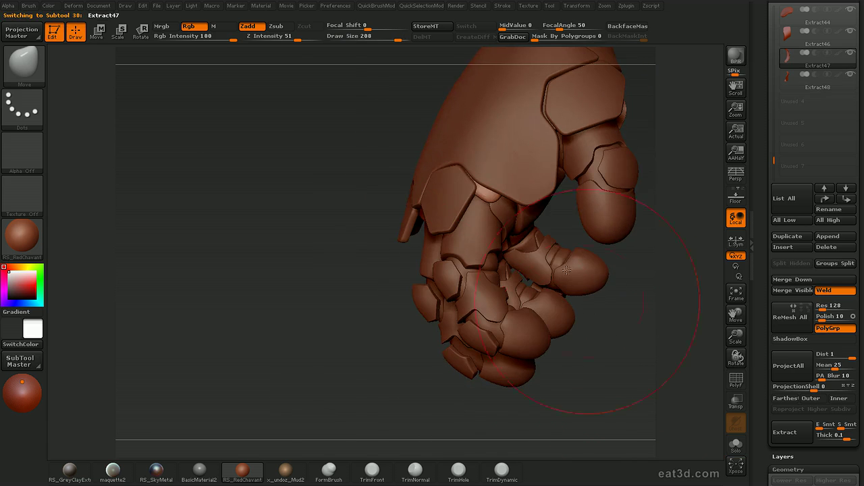
{"action": "mouse_move", "coordinate": [627, 296]}
{"action": "left_mouse_down", "text": "alt"}
{"action": "mouse_move", "coordinate": [615, 272]}
{"action": "mouse_move", "coordinate": [635, 260]}
{"action": "mouse_move", "coordinate": [631, 307]}
{"action": "left_mouse_up", "text": "alt"}
{"action": "left_click", "coordinate": [519, 225], "text": "alt"}
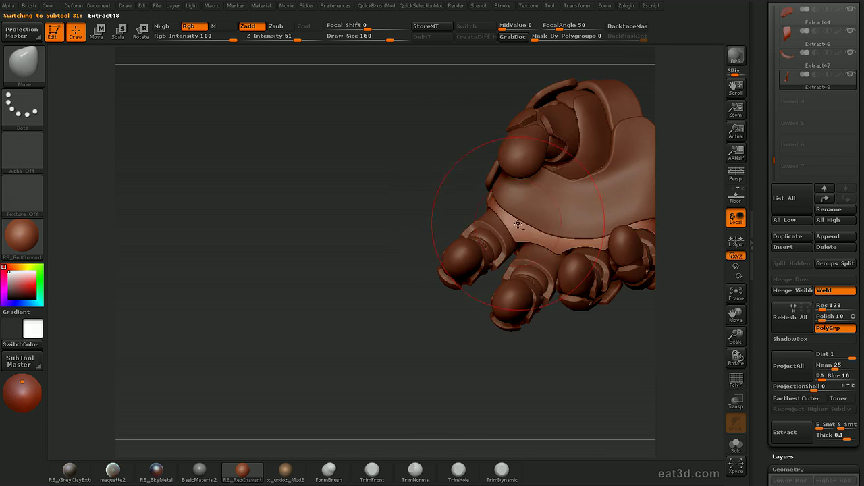
{"action": "mouse_move", "coordinate": [539, 313]}
{"action": "left_mouse_down"}
{"action": "mouse_move", "coordinate": [560, 355]}
{"action": "mouse_move", "coordinate": [558, 272]}
{"action": "mouse_move", "coordinate": [515, 206]}
{"action": "left_mouse_up"}
{"action": "left_click", "coordinate": [501, 180], "text": "alt"}
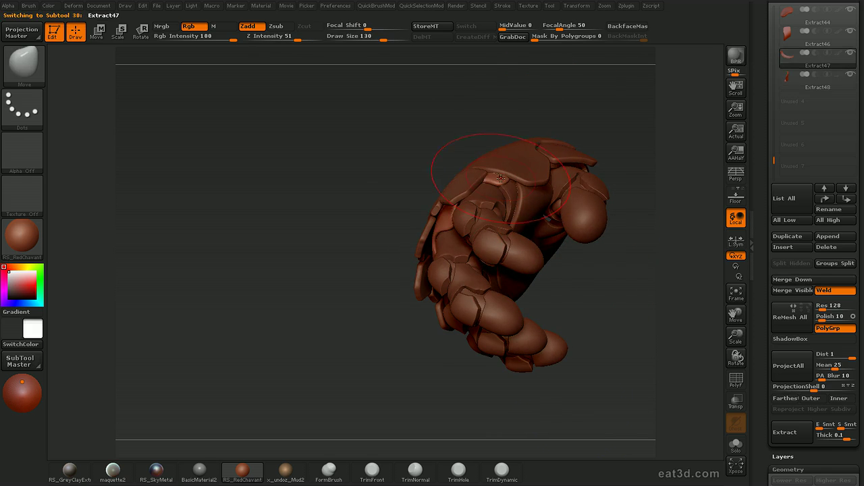
{"action": "left_click", "coordinate": [496, 177], "text": "alt"}
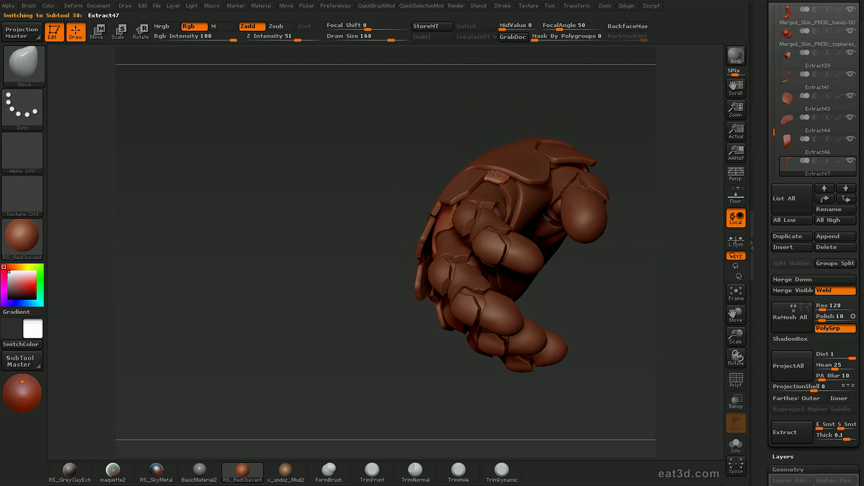
{"action": "mouse_move", "coordinate": [635, 263]}
{"action": "left_mouse_down", "text": "alt"}
{"action": "mouse_move", "coordinate": [646, 189]}
{"action": "mouse_move", "coordinate": [630, 212]}
{"action": "mouse_move", "coordinate": [587, 219]}
{"action": "mouse_move", "coordinate": [614, 288]}
{"action": "left_mouse_up", "text": "alt"}
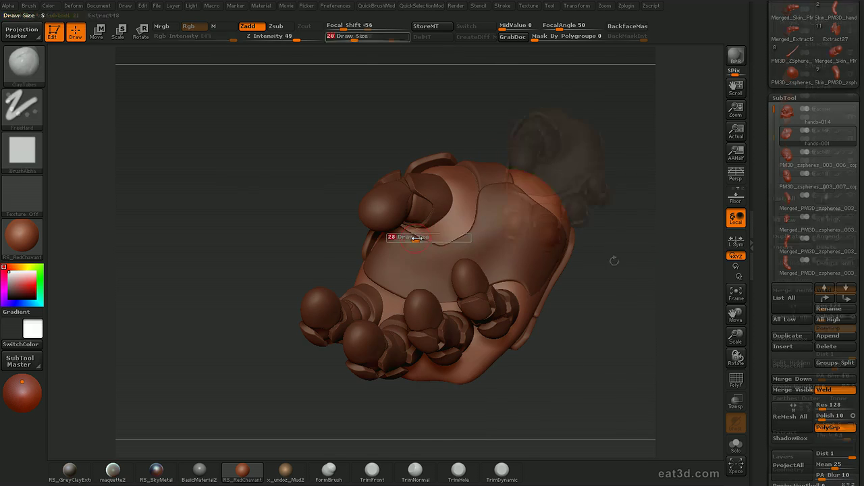
Step: Mask the bare area between the thumb base and the palm plate on the palm mesh at draw size 41
{"action": "key", "text": "s"}
{"action": "key", "text": "ctrl"}
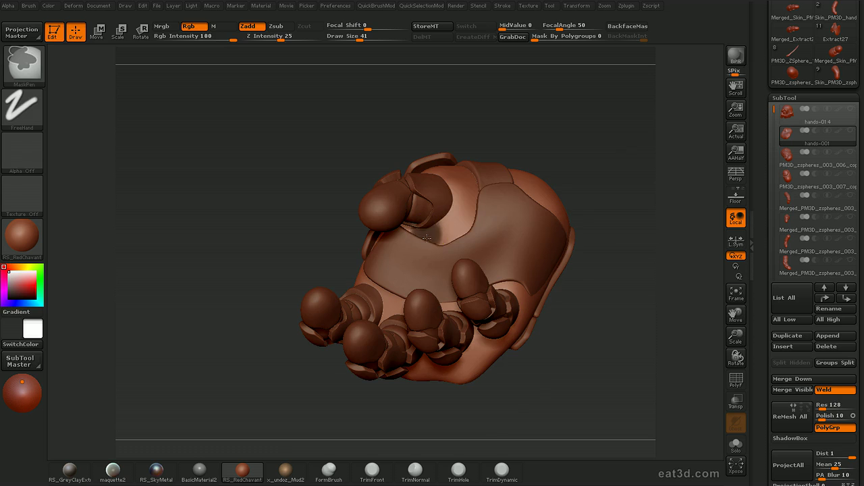
{"action": "left_click_drag", "start_coordinate": [440, 225], "coordinate": [453, 186], "text": "ctrl"}
{"action": "left_click_drag", "start_coordinate": [542, 145], "coordinate": [532, 210]}
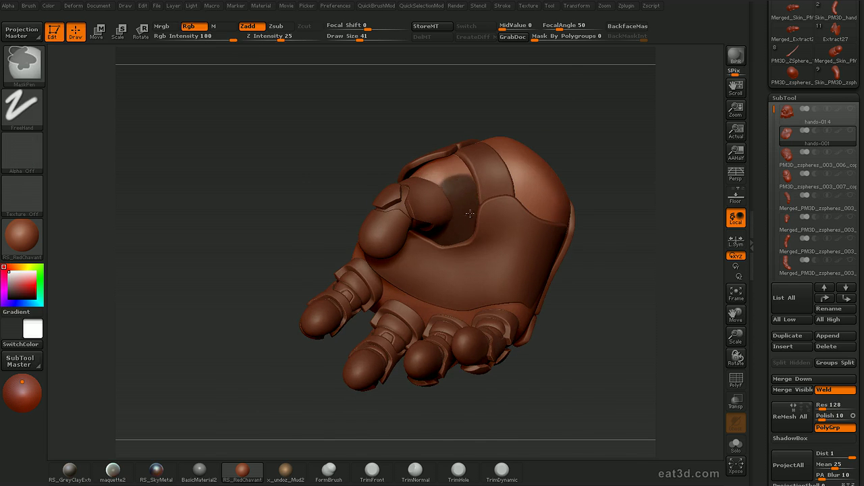
{"action": "mouse_move", "coordinate": [600, 152]}
{"action": "left_mouse_down"}
{"action": "mouse_move", "coordinate": [604, 125]}
{"action": "mouse_move", "coordinate": [644, 200]}
{"action": "mouse_move", "coordinate": [589, 191]}
{"action": "left_mouse_up"}
Step: Isolate the palm mesh and clean up the edges of the crescent mask beside the thumb at draw size 18
{"action": "key", "text": "shift+s"}
{"action": "key", "text": "bracketleft"}
{"action": "key", "text": "bracketleft"}
{"action": "key", "text": "ctrl"}
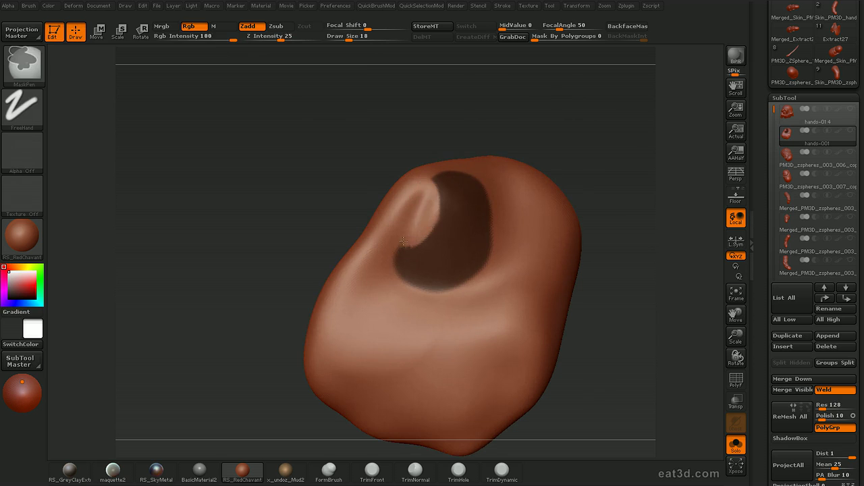
{"action": "left_click_drag", "start_coordinate": [528, 154], "coordinate": [536, 160]}
{"action": "mouse_move", "coordinate": [427, 181]}
{"action": "left_mouse_down", "text": "ctrl+alt"}
{"action": "mouse_move", "coordinate": [451, 168]}
{"action": "mouse_move", "coordinate": [485, 169]}
{"action": "mouse_move", "coordinate": [499, 201]}
{"action": "left_mouse_up", "text": "ctrl+alt"}
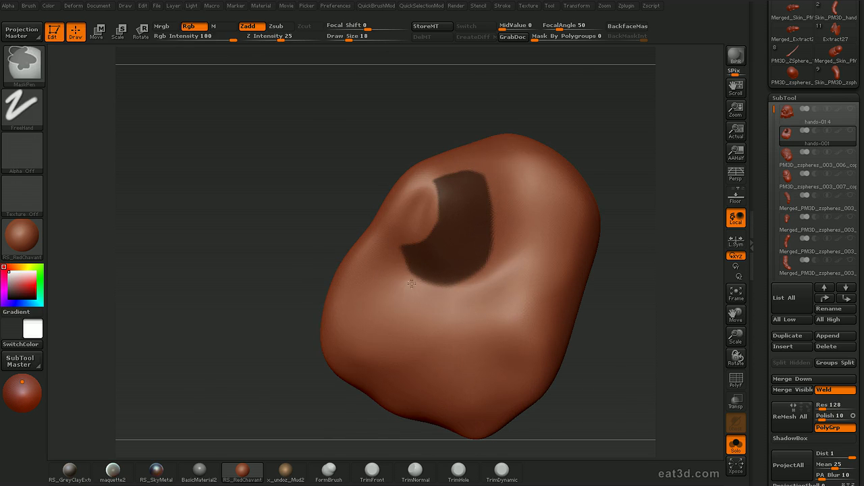
{"action": "left_click_drag", "start_coordinate": [666, 328], "coordinate": [693, 317]}
Step: Extract the crescent mask at thickness -0.3, select the new plate and show the other hand pieces again
{"action": "left_click_drag", "start_coordinate": [777, 480], "coordinate": [780, 387]}
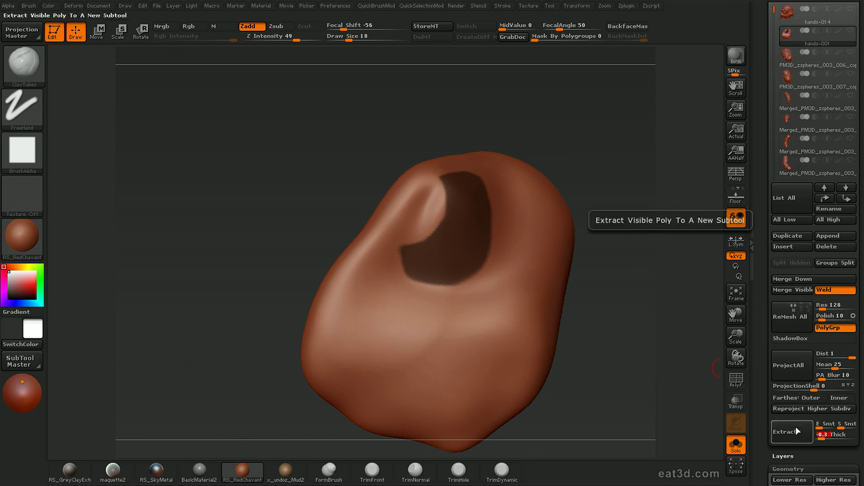
{"action": "left_click_drag", "start_coordinate": [772, 36], "coordinate": [776, 143]}
{"action": "left_click", "coordinate": [790, 152]}
{"action": "key", "text": "alt+v"}
{"action": "mouse_move", "coordinate": [664, 248]}
{"action": "left_mouse_down"}
{"action": "mouse_move", "coordinate": [650, 229]}
{"action": "mouse_move", "coordinate": [665, 200]}
{"action": "mouse_move", "coordinate": [703, 247]}
{"action": "mouse_move", "coordinate": [677, 235]}
{"action": "left_mouse_up"}
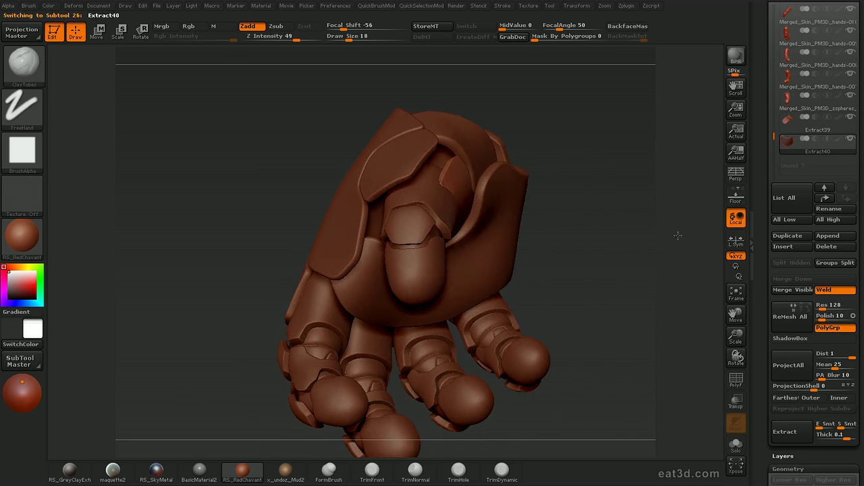
Step: Switch to the Move brush with a larger size and shape the newly extracted plate beside the thumb
{"action": "key", "text": "b"}
{"action": "key", "text": "m"}
{"action": "key", "text": "v"}
{"action": "key", "text": "s"}
{"action": "left_click_drag", "start_coordinate": [452, 209], "coordinate": [480, 209]}
{"action": "key", "text": "ctrl+t"}
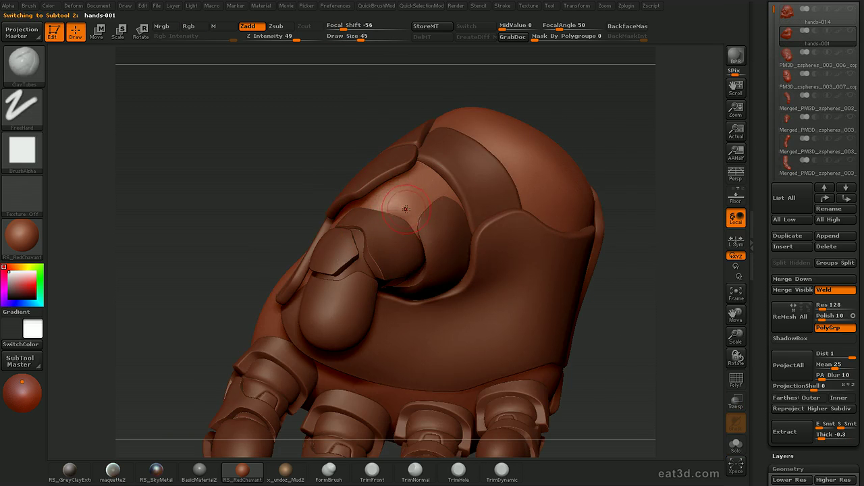
Step: Resize the Move brush and fit the crescent plate between the thumb base and the surrounding palm armor
{"action": "key", "text": "bracketleft"}
{"action": "key", "text": "bracketleft"}
{"action": "left_click_drag", "start_coordinate": [660, 175], "coordinate": [670, 143]}
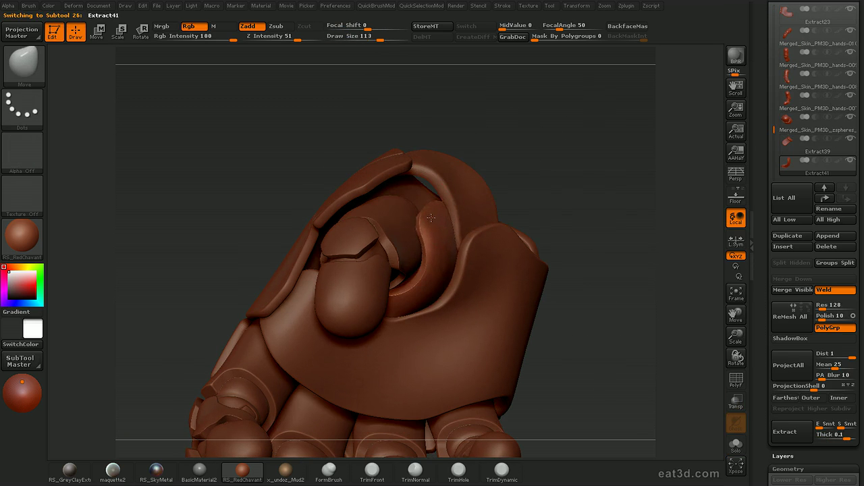
{"action": "key", "text": "bracketright"}
{"action": "key", "text": "bracketright"}
{"action": "key", "text": "bracketright"}
{"action": "left_click_drag", "start_coordinate": [567, 176], "coordinate": [472, 197]}
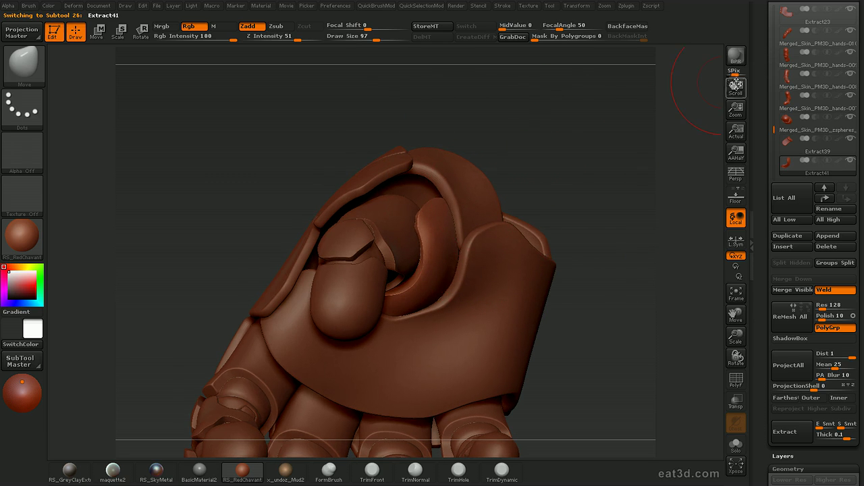
Step: Select the base palm mesh and mask the thumb-base gap between the cover plate and the crescent plate
{"action": "left_click_drag", "start_coordinate": [775, 129], "coordinate": [775, 13]}
{"action": "left_click", "coordinate": [807, 36]}
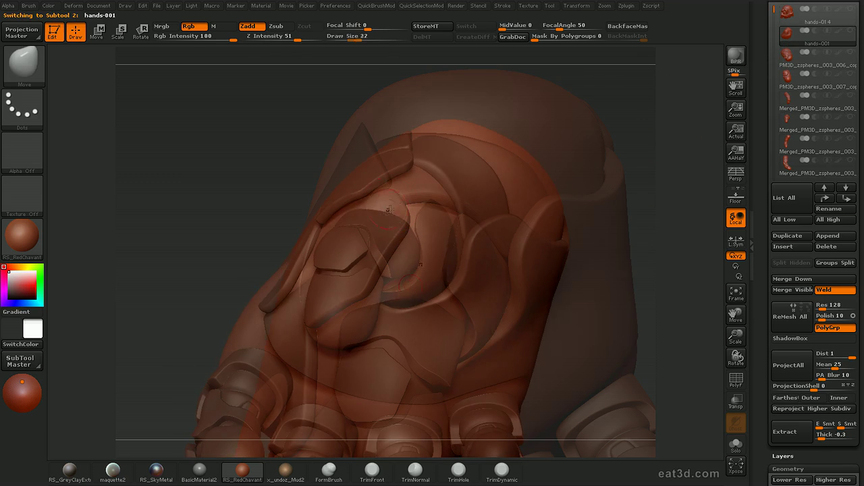
{"action": "left_click_drag", "start_coordinate": [390, 287], "coordinate": [426, 290], "text": "ctrl"}
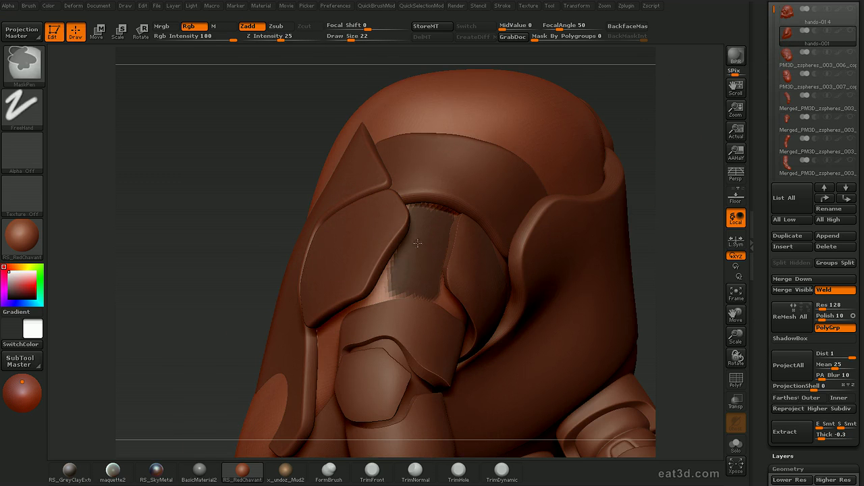
Step: Extract the masked thumb-base patch at thickness -0.3 and fit the new plate between its neighbours with the Move brush
{"action": "left_click", "coordinate": [789, 422]}
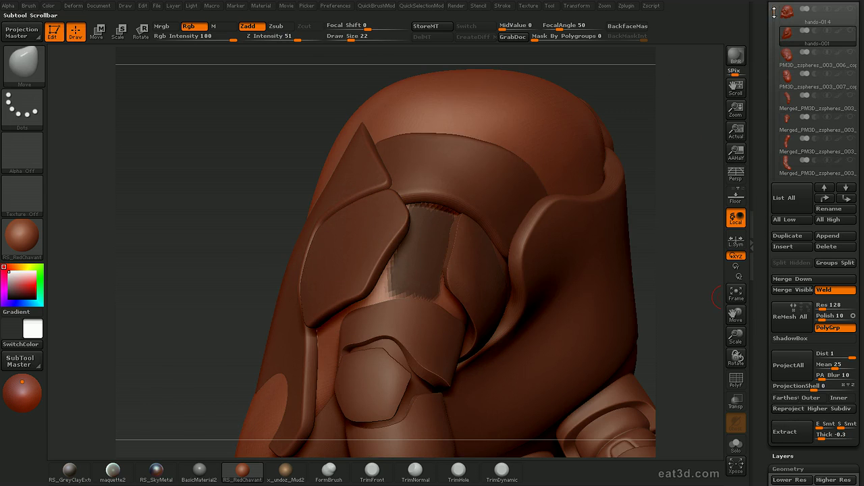
{"action": "left_click", "coordinate": [792, 145]}
{"action": "mouse_move", "coordinate": [687, 220]}
{"action": "left_mouse_down"}
{"action": "mouse_move", "coordinate": [659, 180]}
{"action": "mouse_move", "coordinate": [685, 223]}
{"action": "mouse_move", "coordinate": [567, 266]}
{"action": "left_mouse_up"}
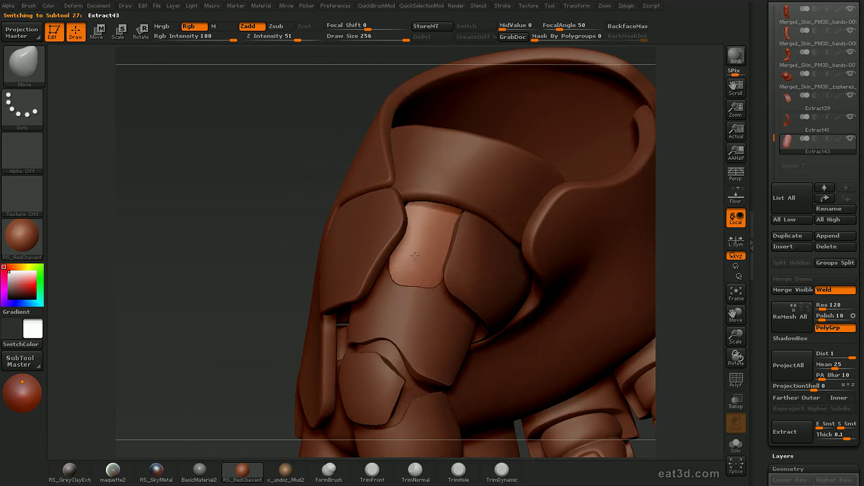
{"action": "mouse_move", "coordinate": [664, 263]}
{"action": "left_mouse_down"}
{"action": "mouse_move", "coordinate": [673, 197]}
{"action": "mouse_move", "coordinate": [641, 203]}
{"action": "mouse_move", "coordinate": [669, 179]}
{"action": "mouse_move", "coordinate": [677, 195]}
{"action": "mouse_move", "coordinate": [666, 248]}
{"action": "left_mouse_up"}
{"action": "key", "text": "s"}
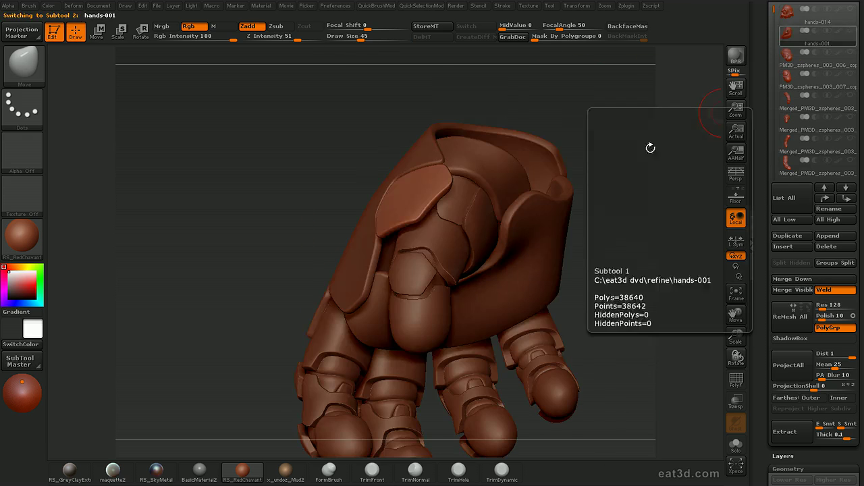
Step: Mask the palm mesh area under the hidden thumb cover plate, beside the last patch, at draw size 22
{"action": "left_click_drag", "start_coordinate": [650, 178], "coordinate": [438, 216]}
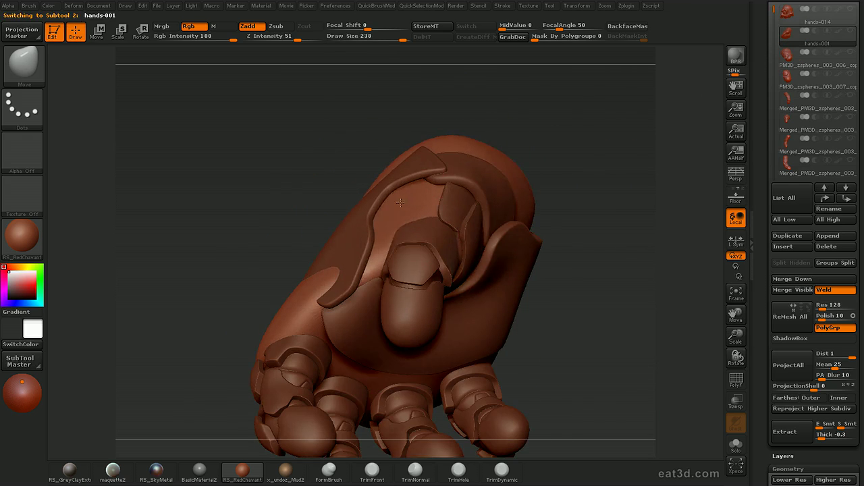
{"action": "left_click_drag", "start_coordinate": [600, 179], "coordinate": [420, 220]}
{"action": "left_click_drag", "start_coordinate": [428, 220], "coordinate": [435, 218], "text": "ctrl"}
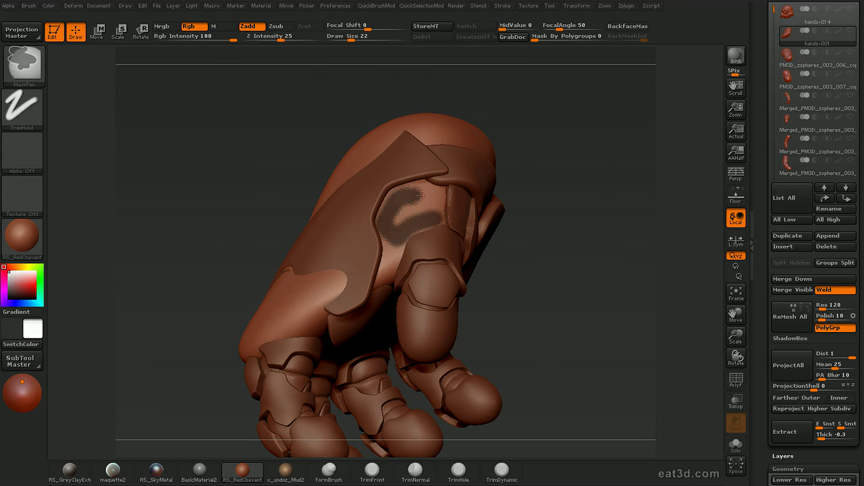
{"action": "left_click_drag", "start_coordinate": [400, 224], "coordinate": [398, 211], "text": "ctrl"}
{"action": "left_click_drag", "start_coordinate": [588, 216], "coordinate": [598, 225]}
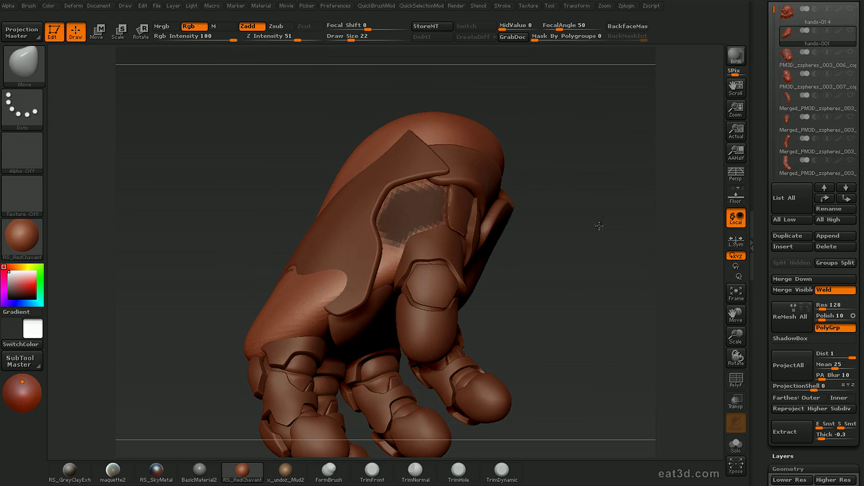
Step: Extract the mask beneath the thumb cover as a new plate at thickness -0.3 and select that plate
{"action": "left_click_drag", "start_coordinate": [774, 15], "coordinate": [777, 145]}
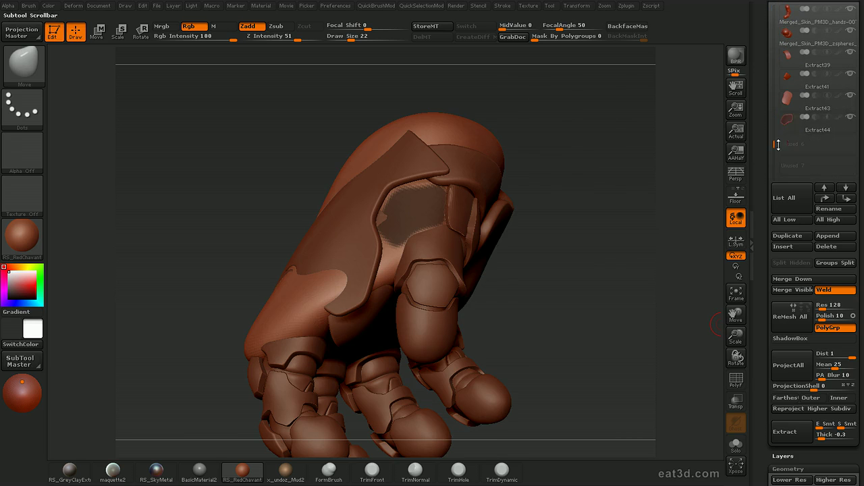
{"action": "left_click", "coordinate": [792, 122]}
{"action": "left_click_drag", "start_coordinate": [624, 245], "coordinate": [641, 210]}
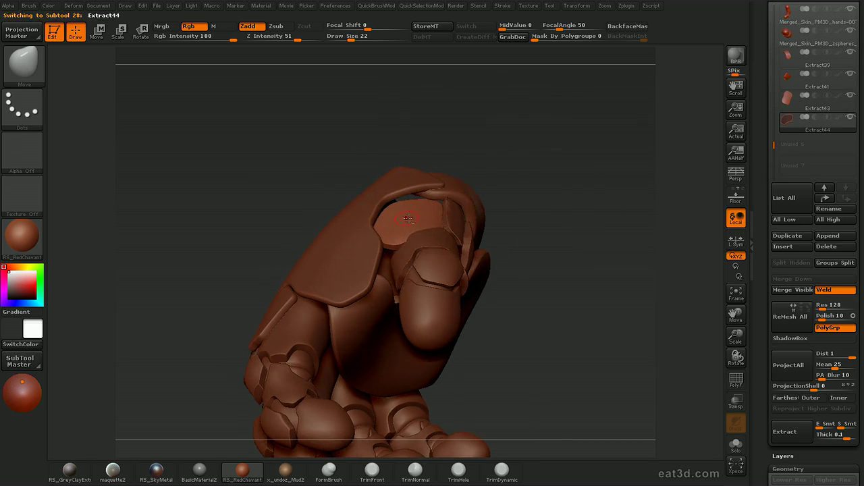
Step: Reshape the new under-cover plate with a larger Move brush and adjust the adjoining thumb-base patch to meet it
{"action": "key", "text": "s"}
{"action": "mouse_move", "coordinate": [424, 227]}
{"action": "left_mouse_down"}
{"action": "mouse_move", "coordinate": [410, 212]}
{"action": "mouse_move", "coordinate": [438, 210]}
{"action": "left_mouse_up"}
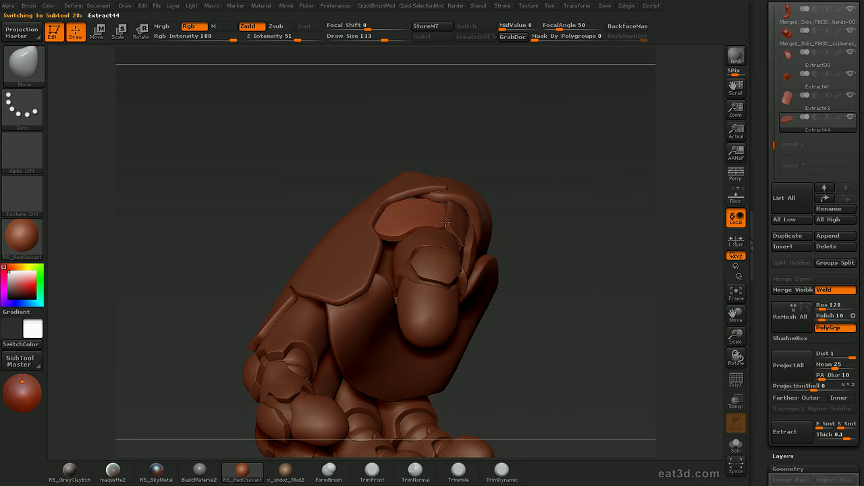
{"action": "left_click", "coordinate": [451, 223], "text": "alt"}
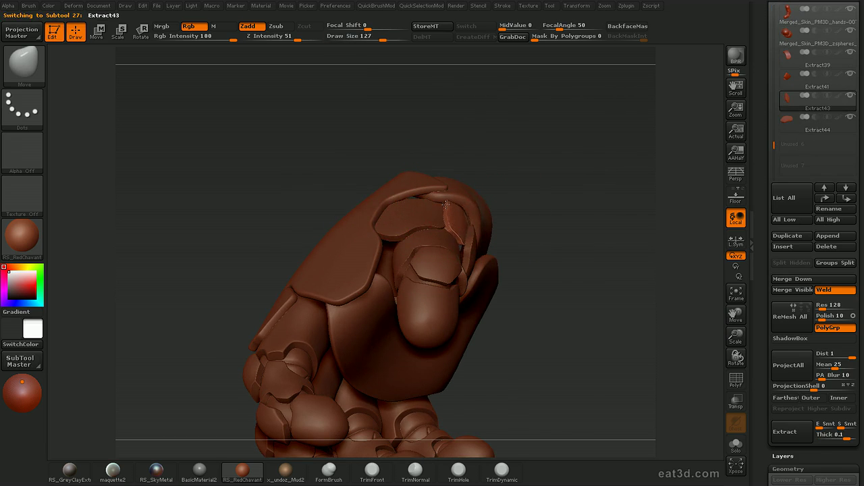
{"action": "left_click_drag", "start_coordinate": [546, 193], "coordinate": [365, 166]}
Step: Select the back-of-hand armor and show the hidden thumb-base cover plate again
{"action": "left_click", "coordinate": [366, 167], "text": "alt"}
{"action": "left_click_drag", "start_coordinate": [518, 156], "coordinate": [580, 111]}
{"action": "left_click_drag", "start_coordinate": [774, 144], "coordinate": [774, 77]}
{"action": "left_click", "coordinate": [852, 52]}
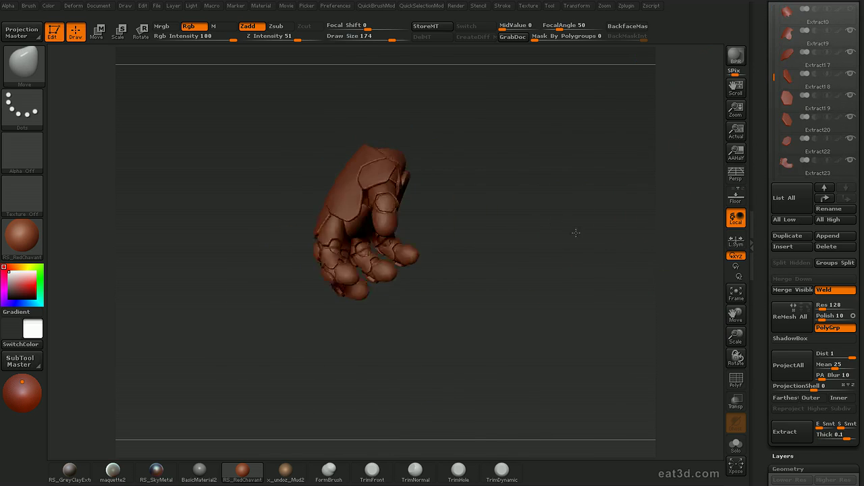